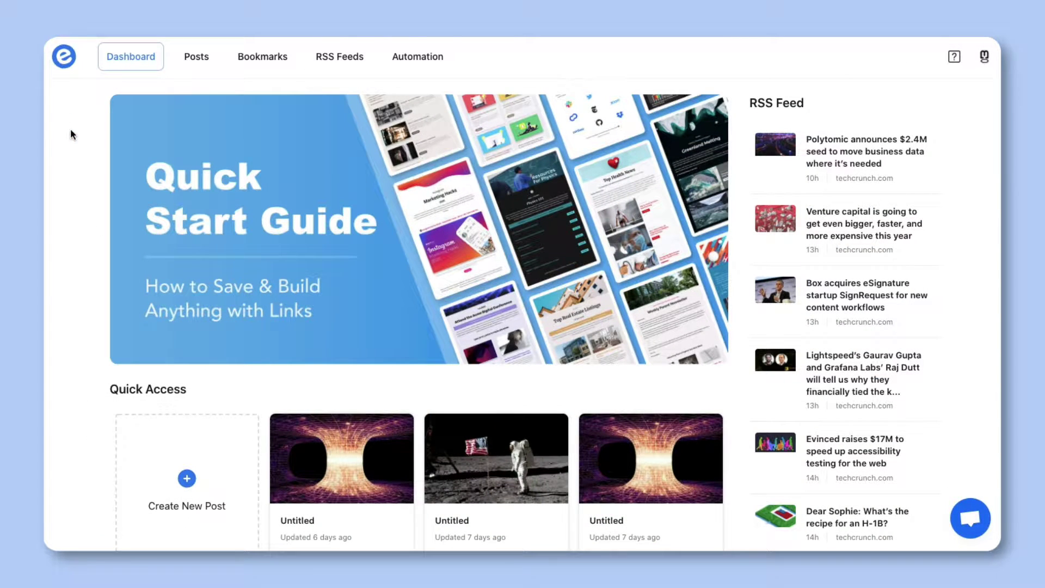
# Step: Create a new regular post, starting from scratch instead of from a template
pyautogui.click(185, 63)
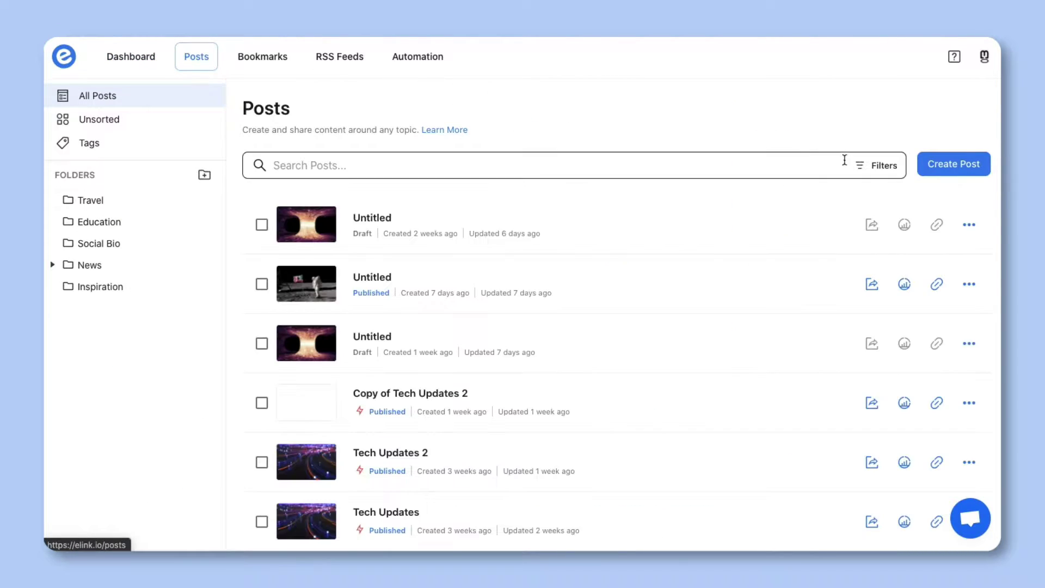
pyautogui.click(924, 174)
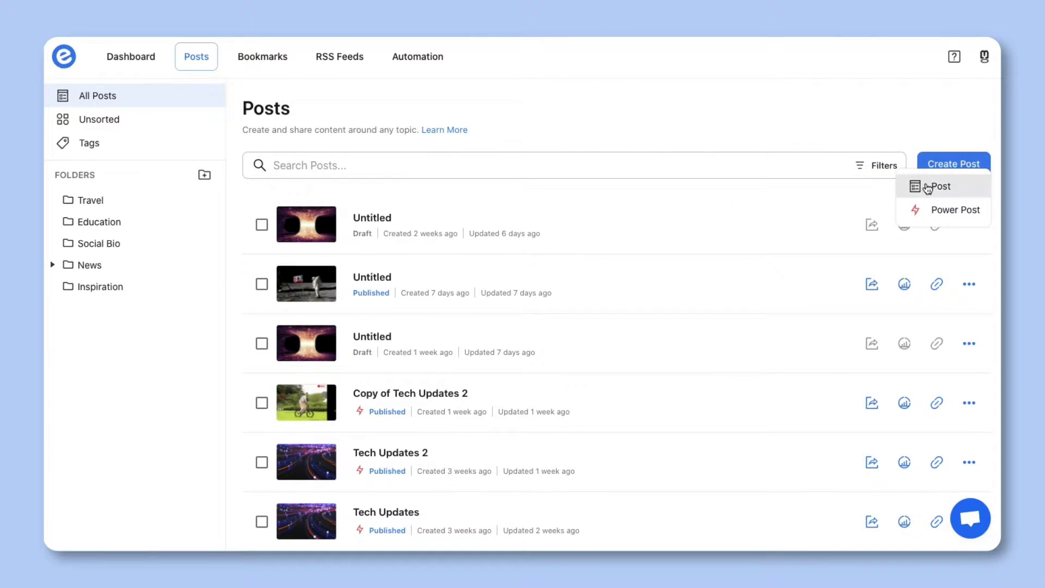
pyautogui.click(927, 187)
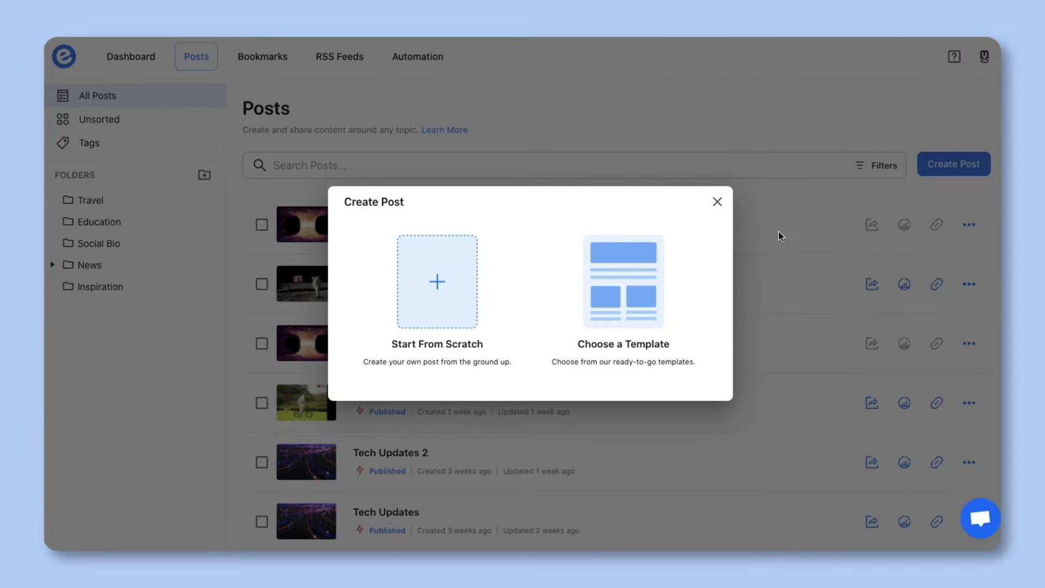
pyautogui.click(679, 275)
pyautogui.scroll(-9, 833, 125)
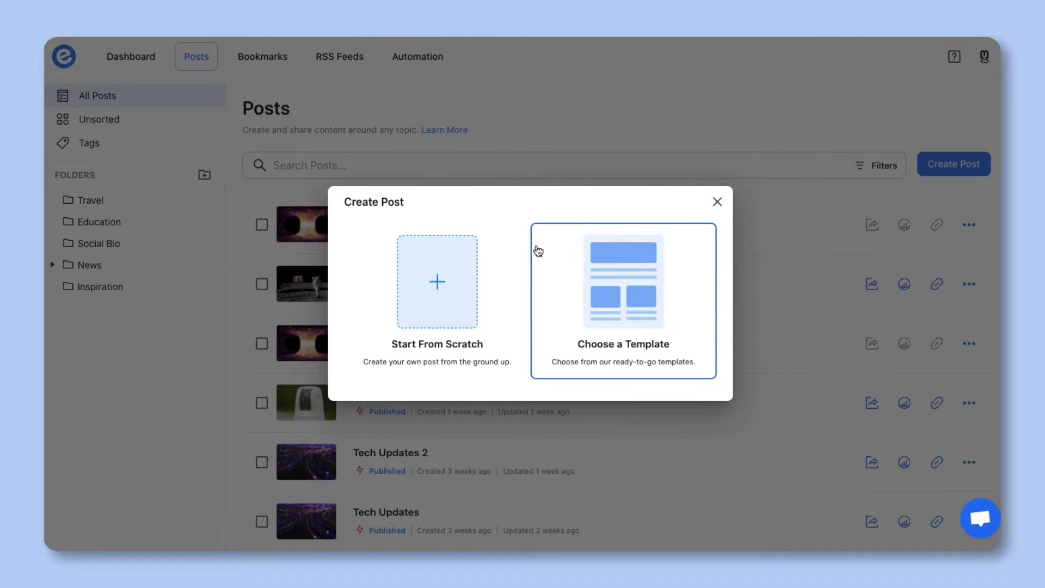
pyautogui.click(455, 283)
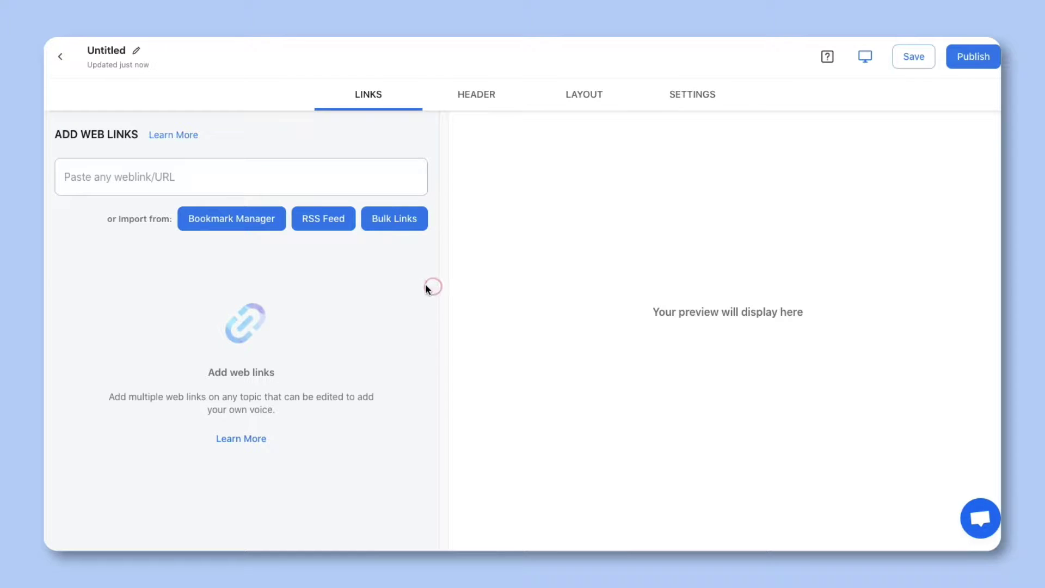
# Step: Add seven space-news web links, including the astronomy.com articles on Neil Armstrong's bootprint and the distant galaxy, to the post
pyautogui.click(165, 171)
pyautogui.click(143, 175)
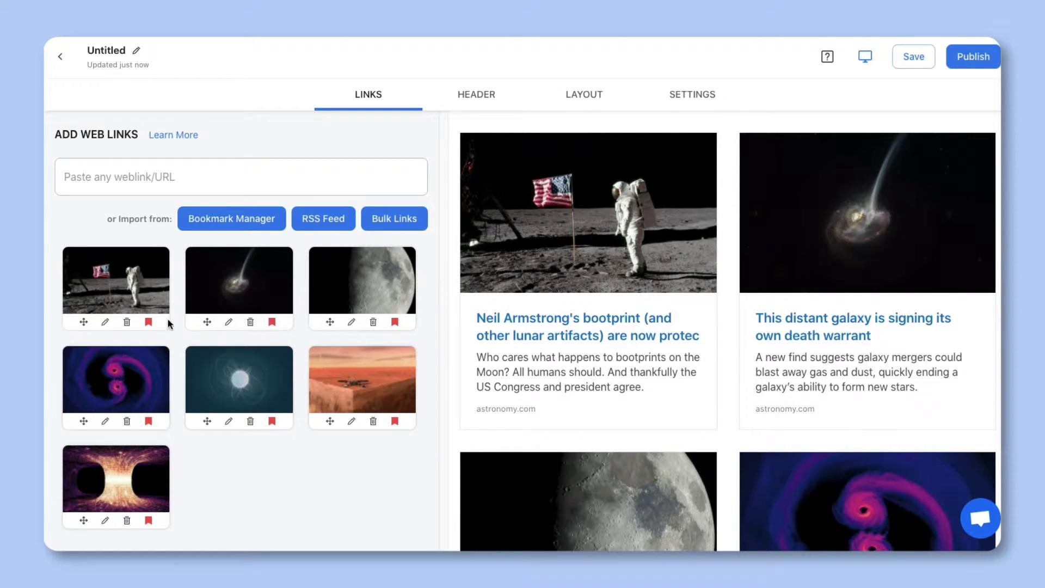
# Step: Review the editable title, description and image of the Neil Armstrong bootprint link, and close its editor without saving changes
pyautogui.click(104, 322)
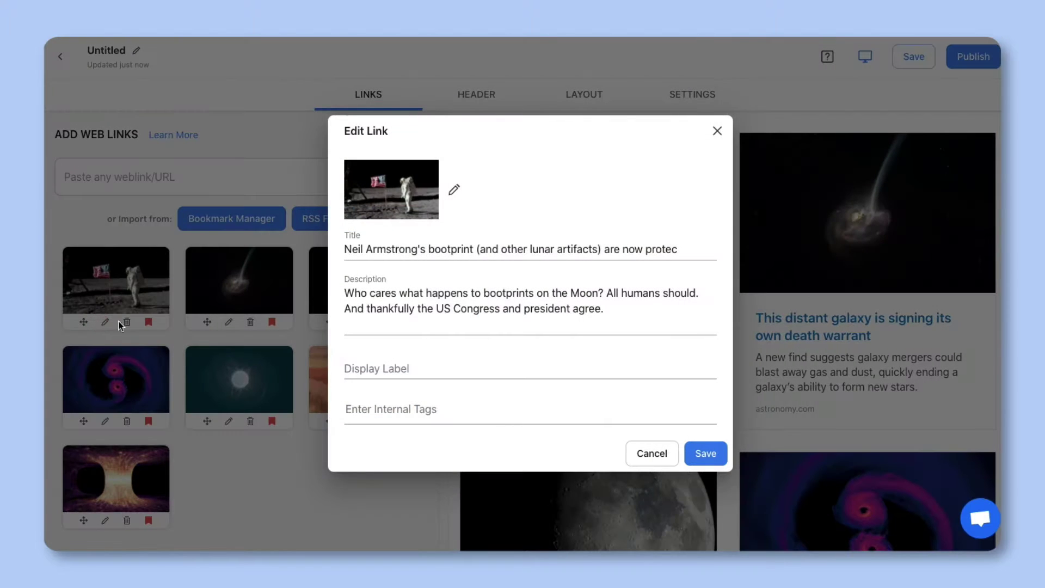
pyautogui.click(357, 249)
pyautogui.tripleClick(361, 249)
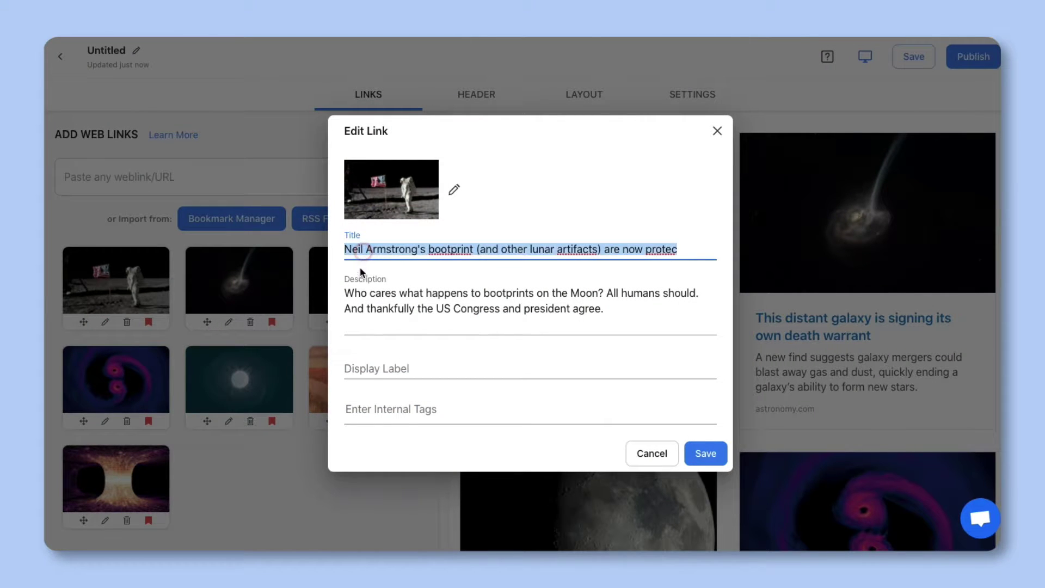
pyautogui.click(360, 292)
pyautogui.tripleClick(362, 293)
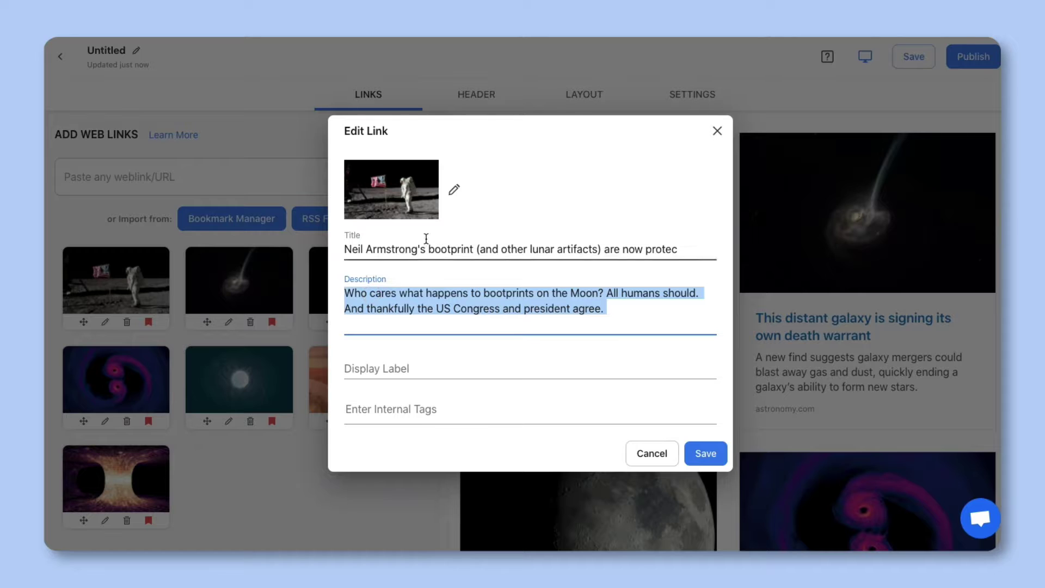
pyautogui.click(454, 191)
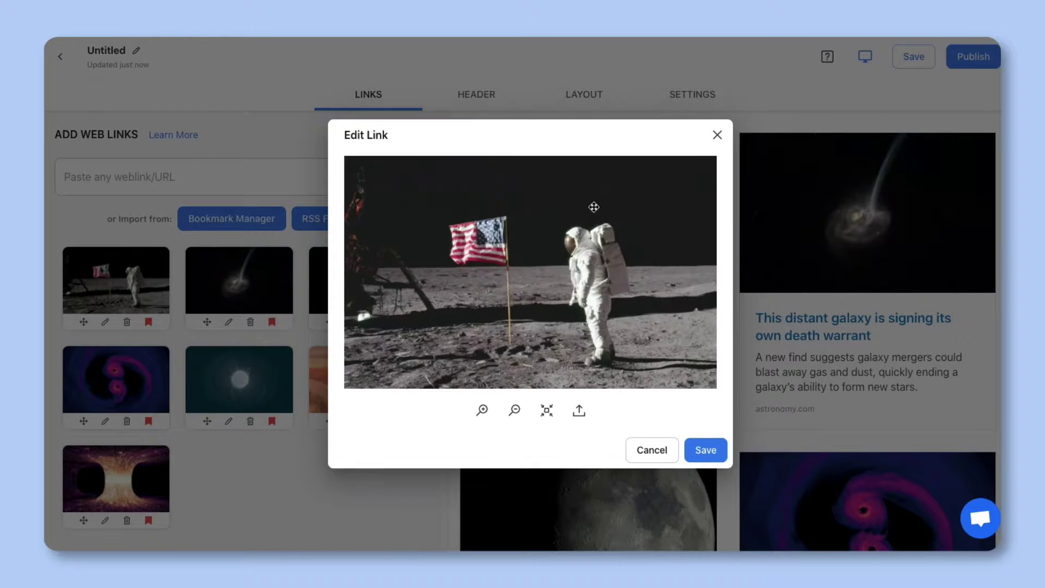
pyautogui.click(715, 136)
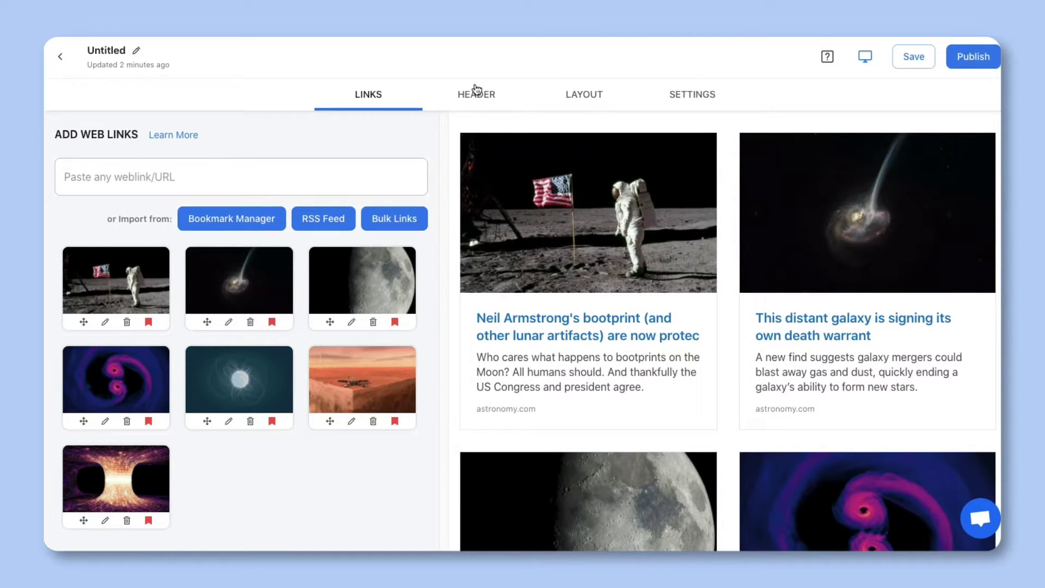
# Step: Upload the "Space Curiosity" banner as the post's header image
pyautogui.click(477, 139)
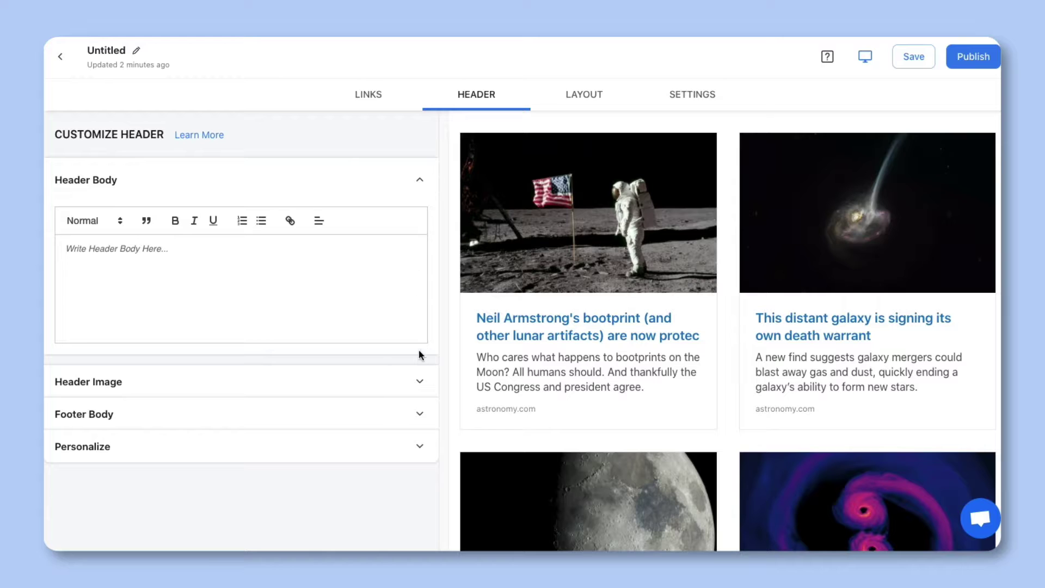
pyautogui.click(416, 378)
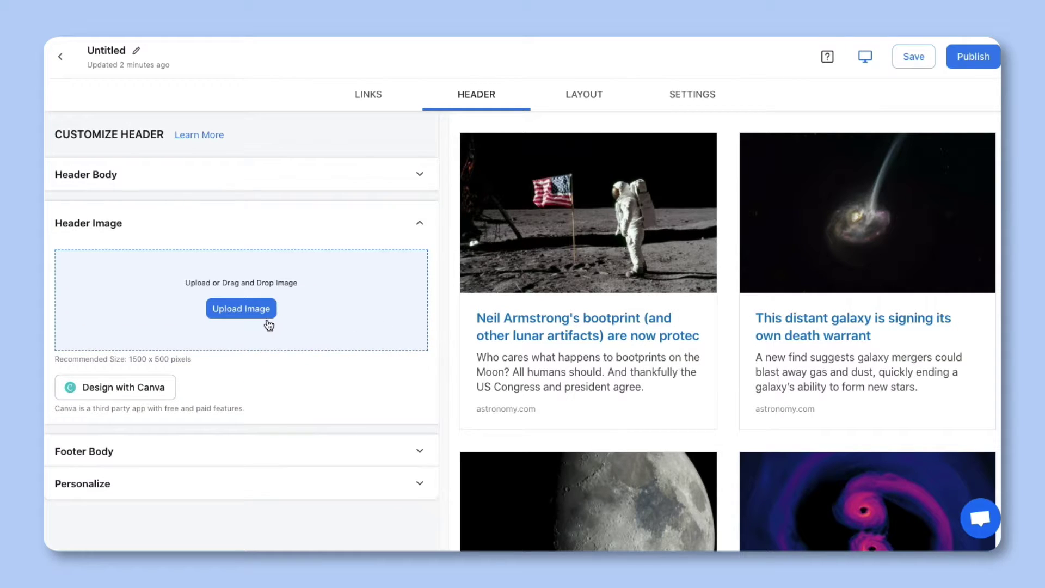
pyautogui.click(264, 315)
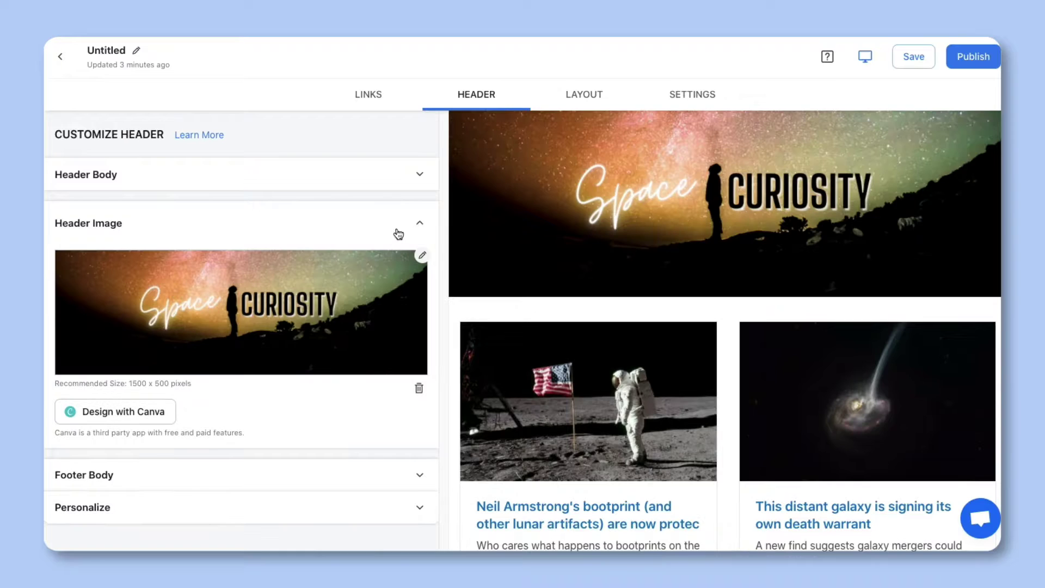
pyautogui.click(416, 223)
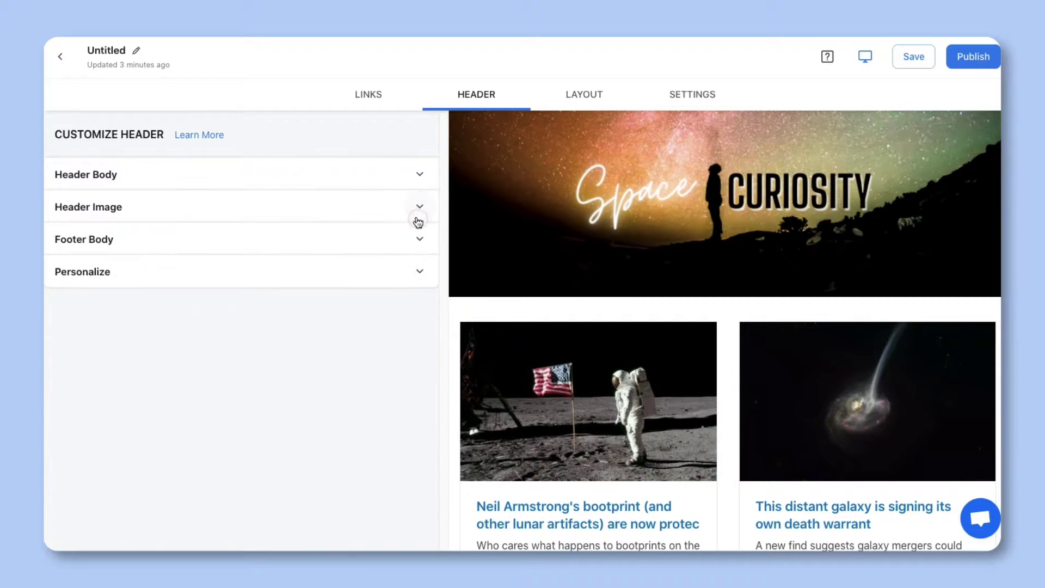
# Step: Write a centered header body with the Heading 3 title "Get Updated with the Latest Space News in 2021" and an introductory Space Curiosity paragraph
pyautogui.click(420, 174)
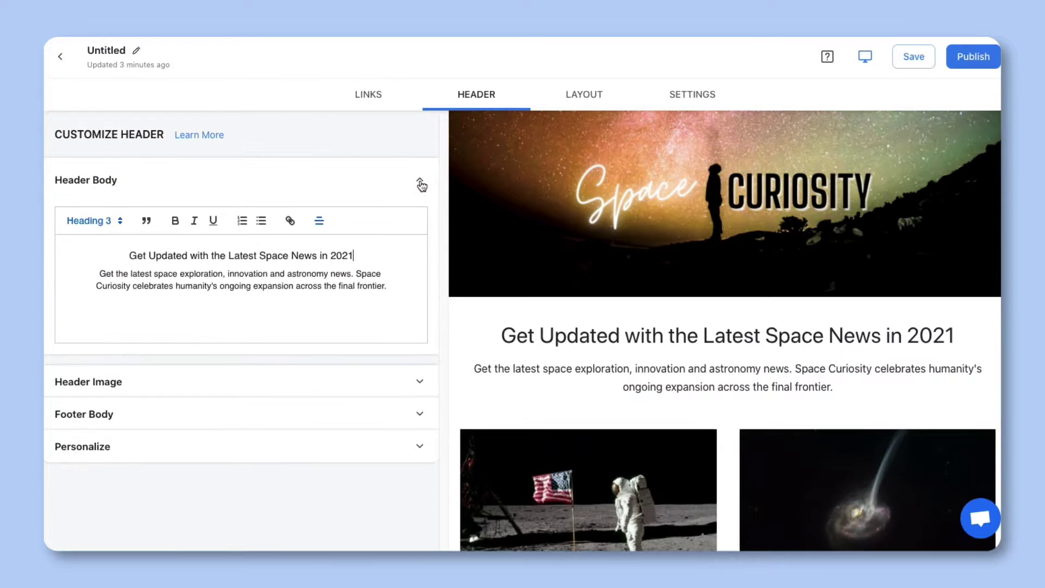
pyautogui.click(420, 176)
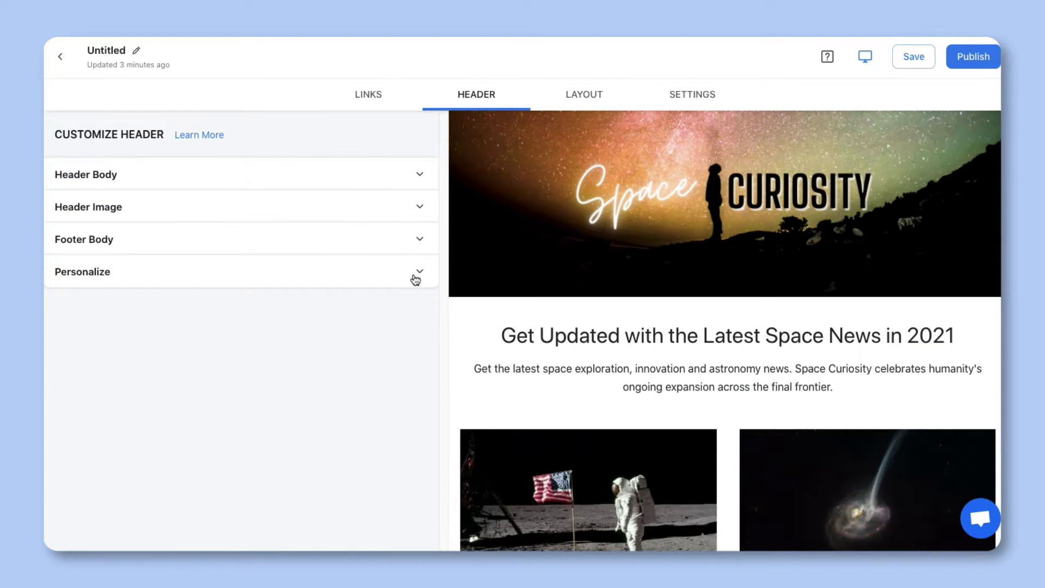
# Step: Try the personalization option that includes the profile in the post, and switch it back off
pyautogui.click(416, 277)
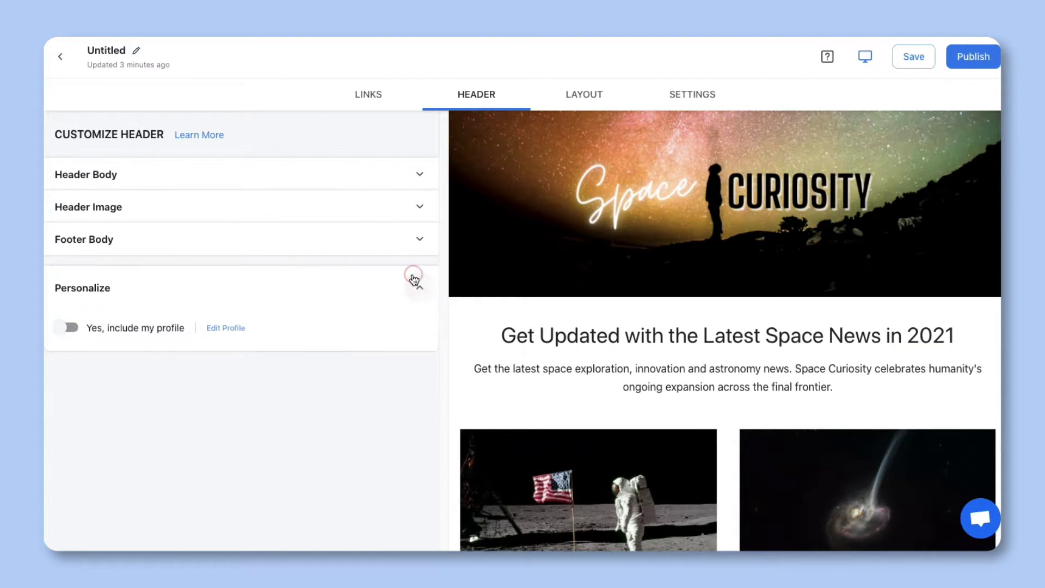
pyautogui.click(65, 328)
pyautogui.click(64, 328)
pyautogui.click(418, 288)
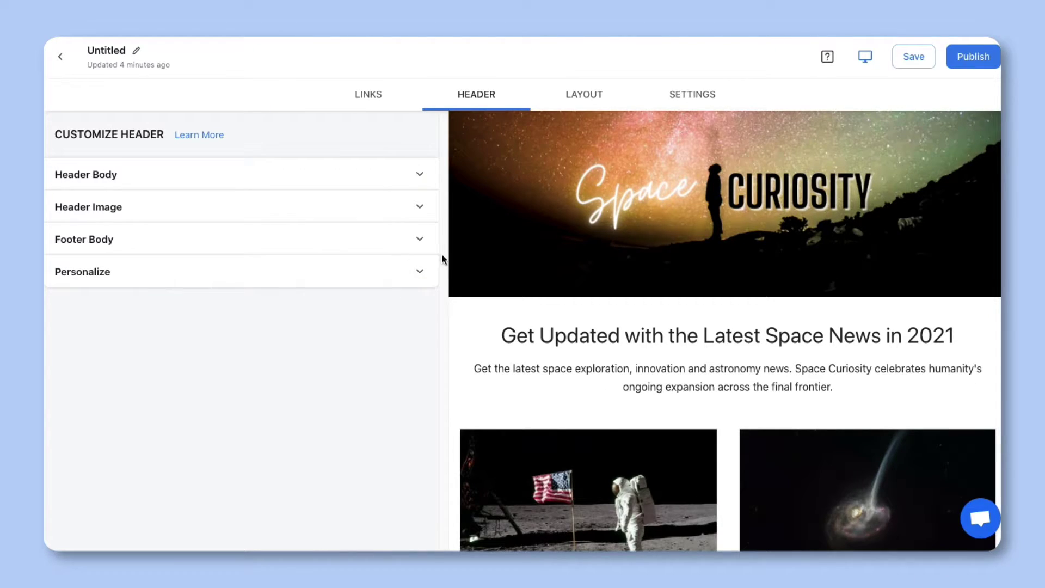
# Step: Look through the newsletter layouts available for the post and check the current preview
pyautogui.click(578, 100)
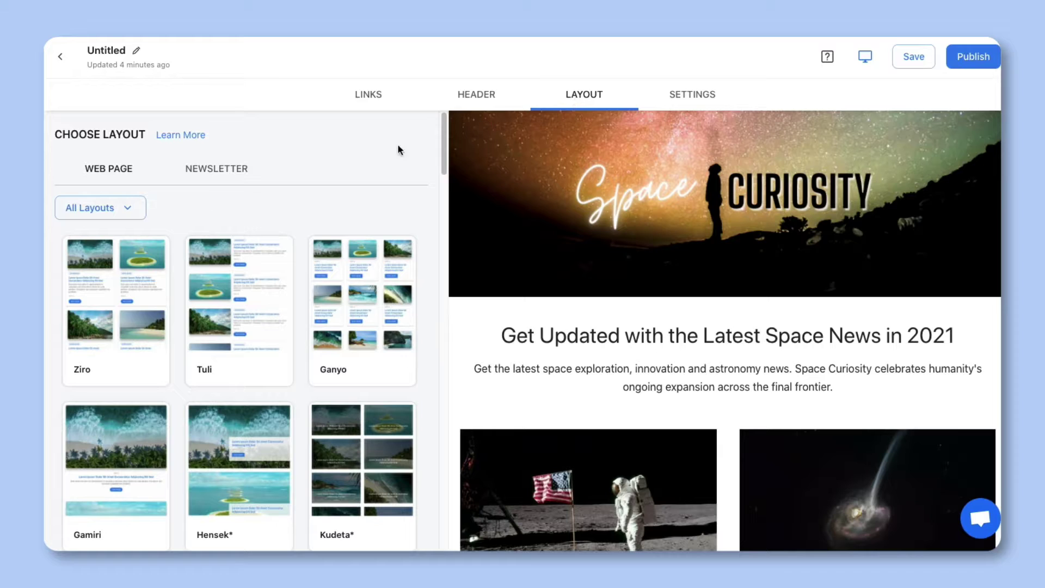
pyautogui.click(235, 173)
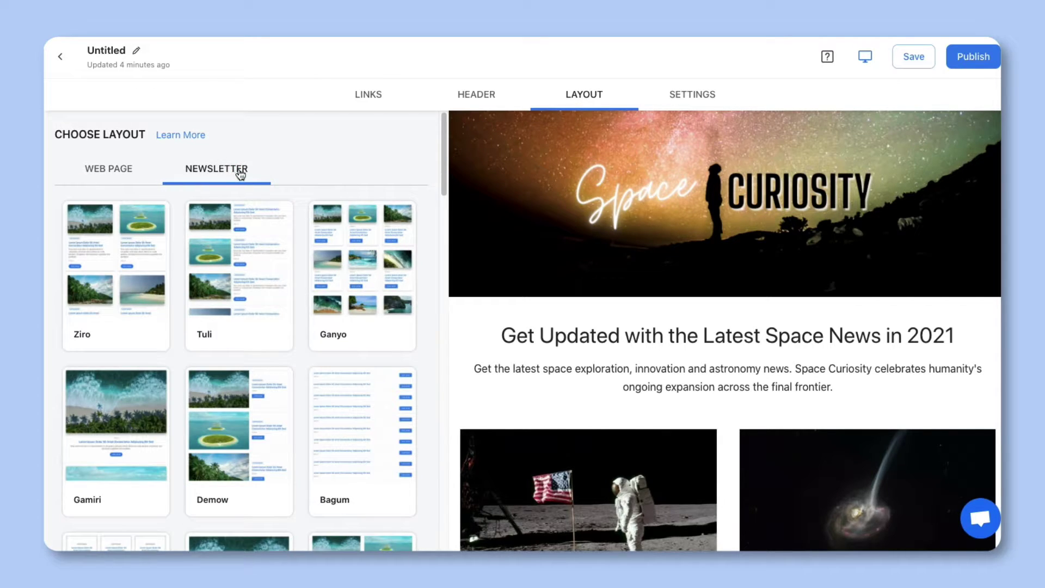
pyautogui.middleClick(427, 220)
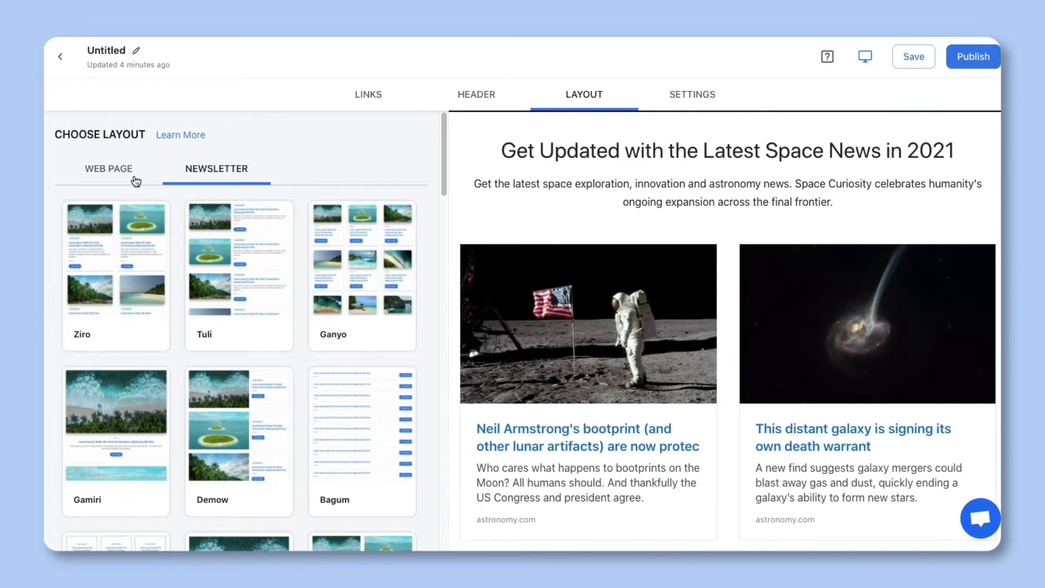
# Step: Filter the web page layouts to eCommerce, apply the Vigo layout and check it in the preview
pyautogui.click(129, 170)
pyautogui.click(127, 208)
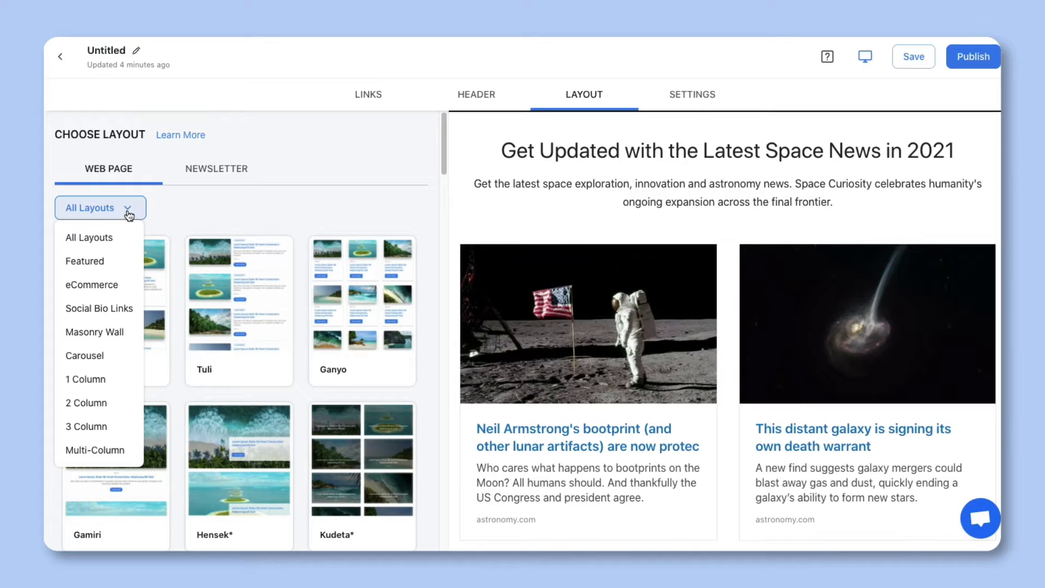
pyautogui.click(129, 285)
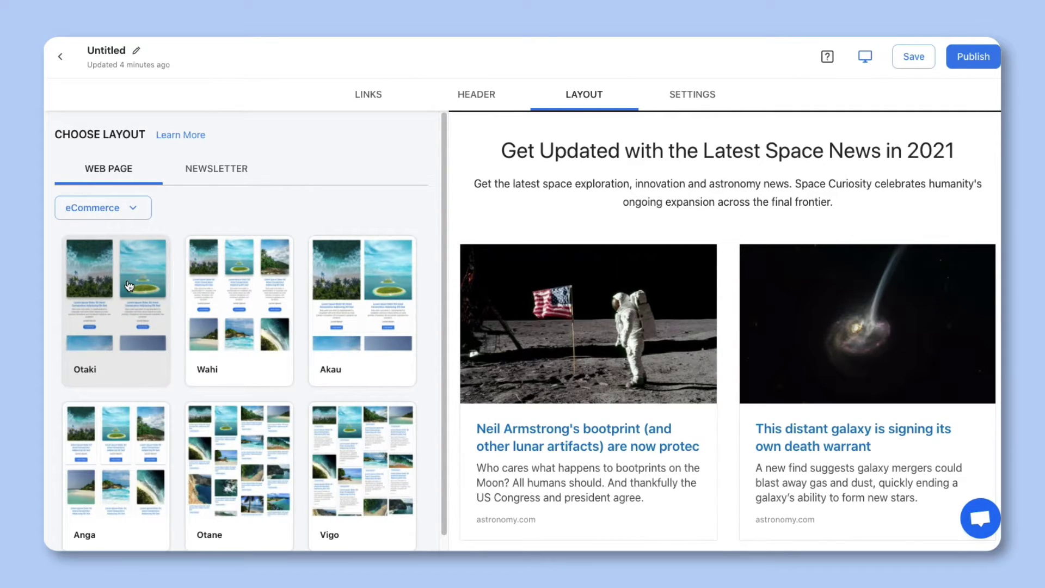
pyautogui.click(339, 418)
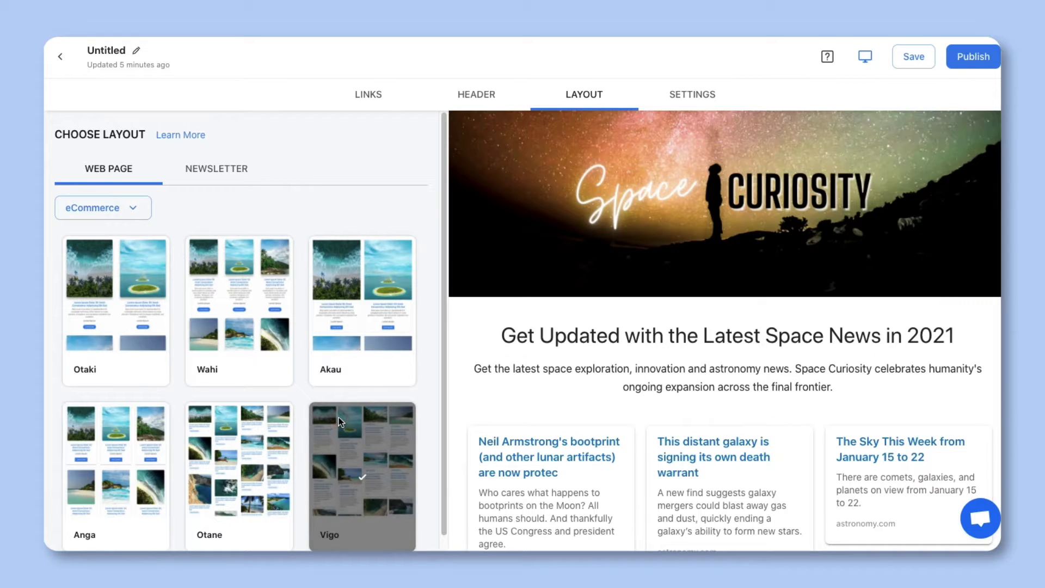
pyautogui.scroll(-3, 472, 367)
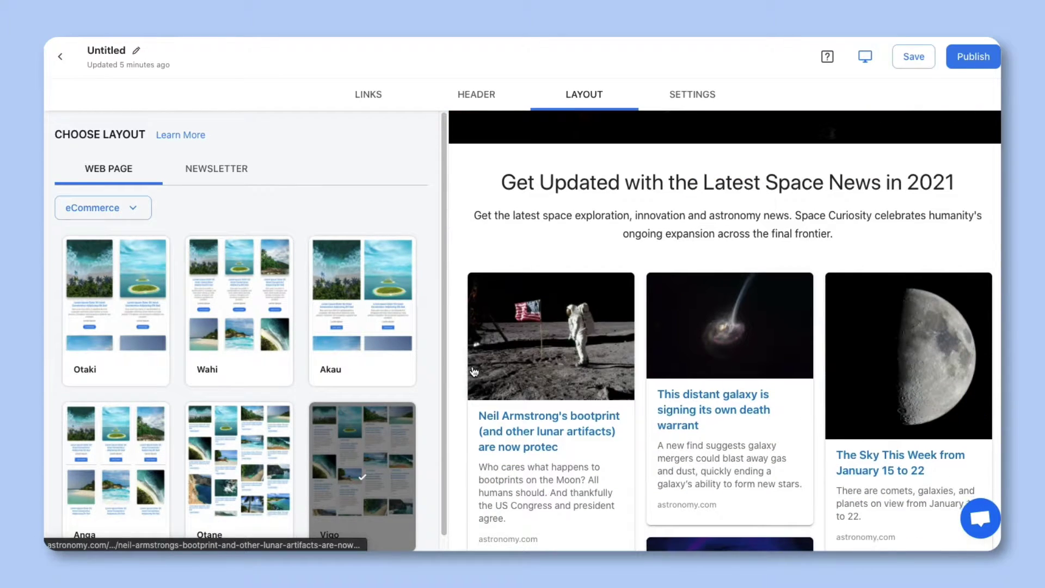
pyautogui.scroll(-2, 473, 371)
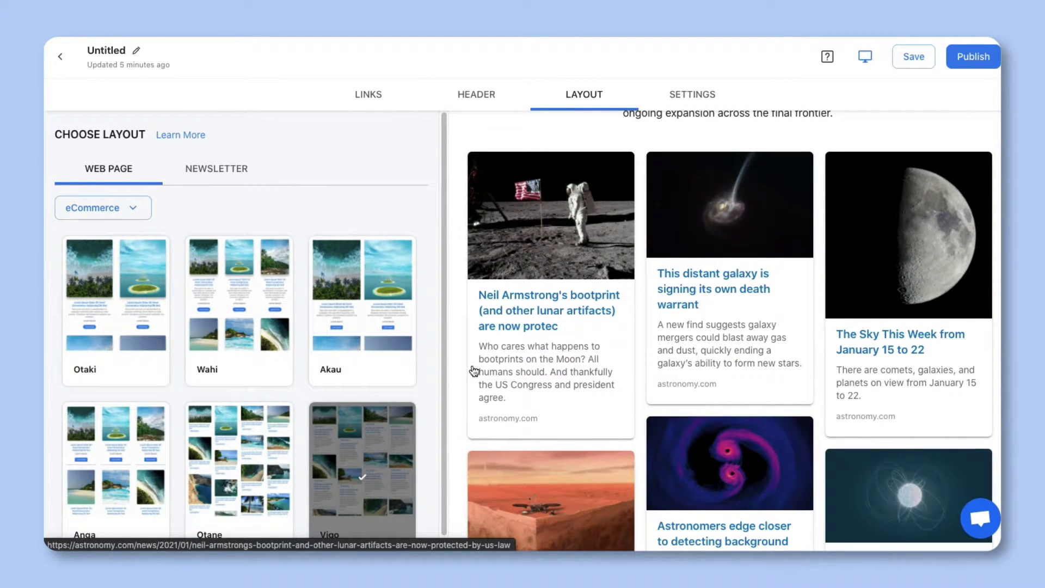
# Step: Filter the web page layouts to 2 Column, apply the Ziro layout and check it in the preview
pyautogui.click(97, 207)
pyautogui.click(86, 426)
pyautogui.click(96, 204)
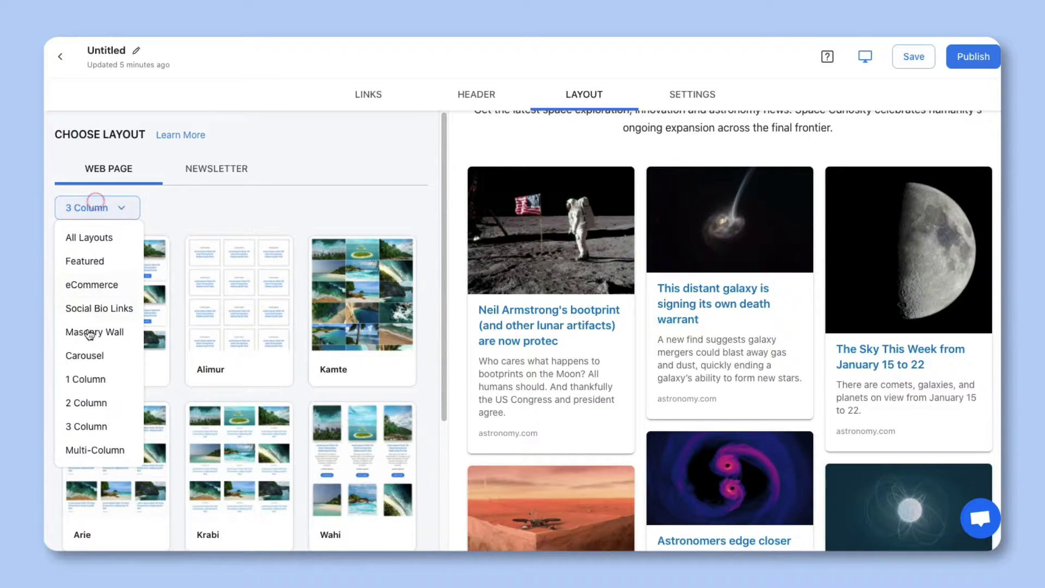
pyautogui.click(82, 402)
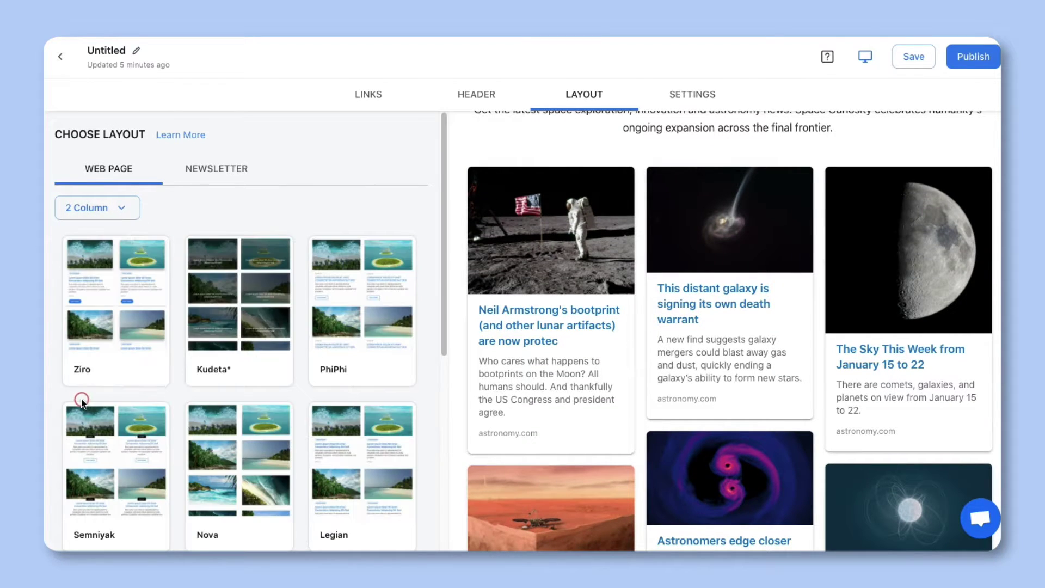
pyautogui.click(102, 342)
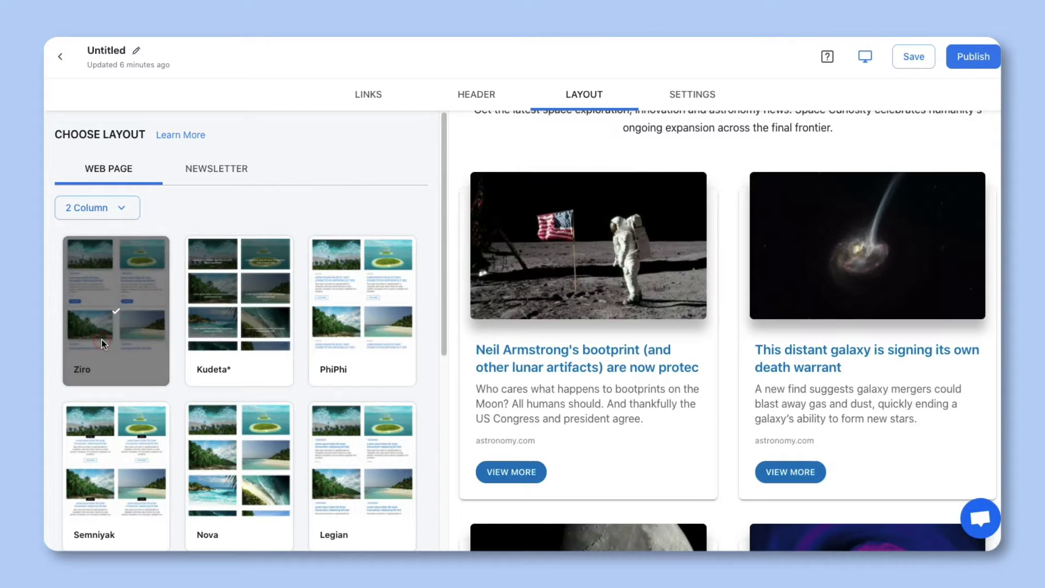
pyautogui.middleClick(456, 313)
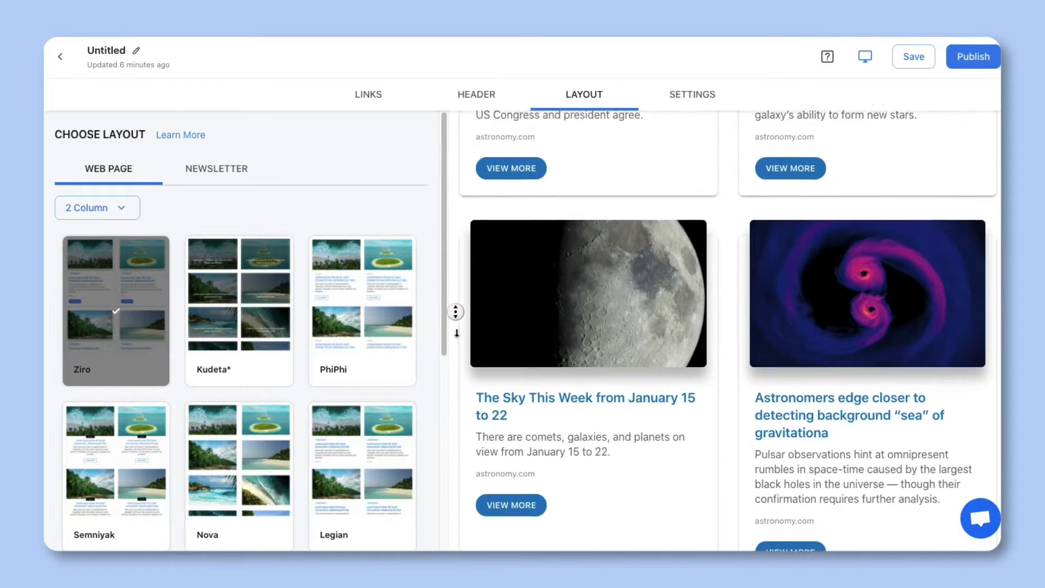
pyautogui.middleClick(456, 335)
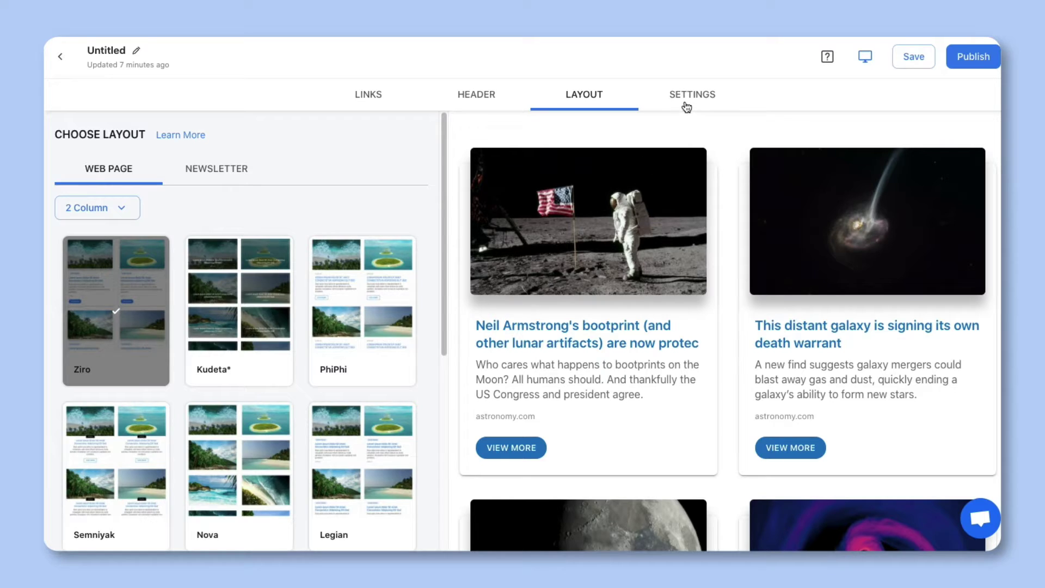
# Step: Change the post's theme color to a lighter blue in the theme design settings
pyautogui.click(687, 104)
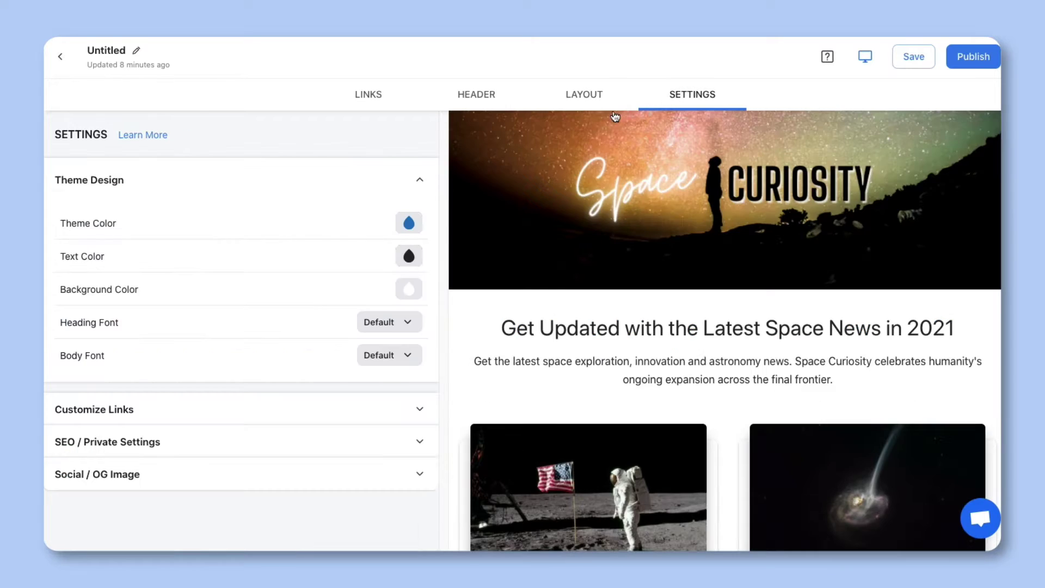
pyautogui.click(409, 225)
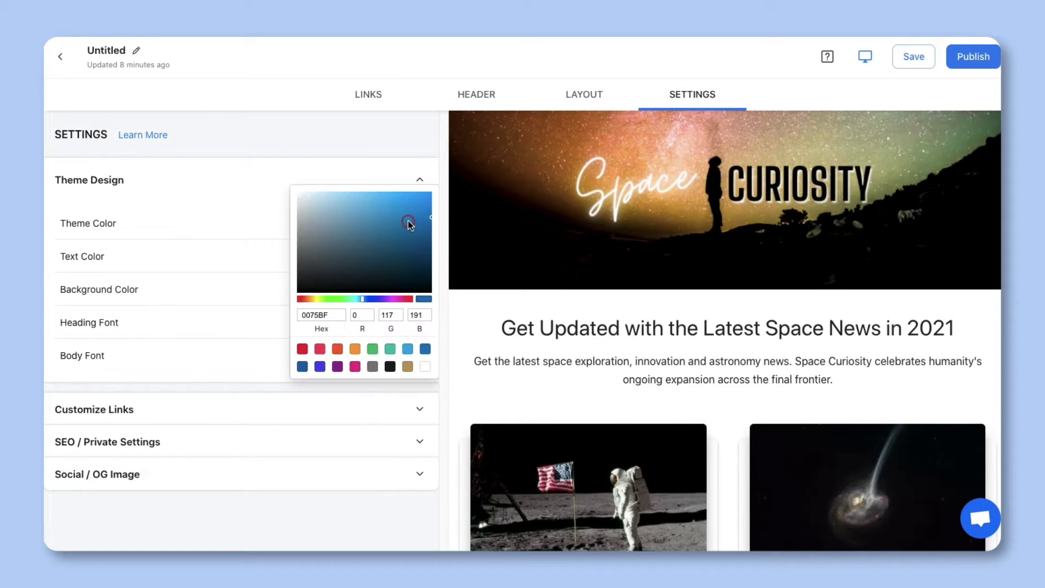
pyautogui.moveTo(426, 222); pyautogui.dragTo(413, 187)
pyautogui.click(449, 204)
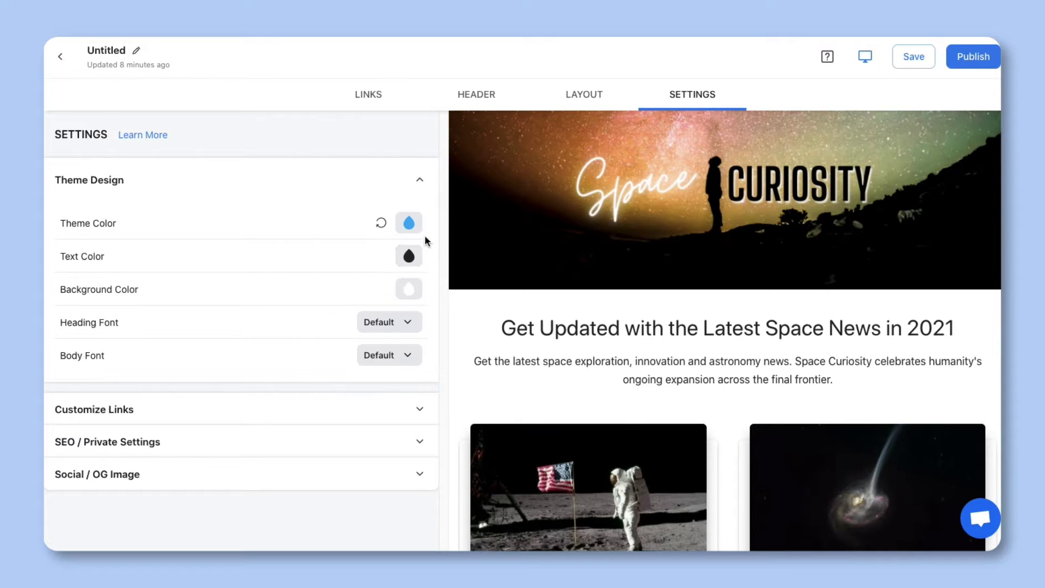
# Step: Set the post's text color to the off-white FFF4F4 and its background color to black
pyautogui.click(412, 256)
pyautogui.moveTo(328, 280); pyautogui.dragTo(304, 182)
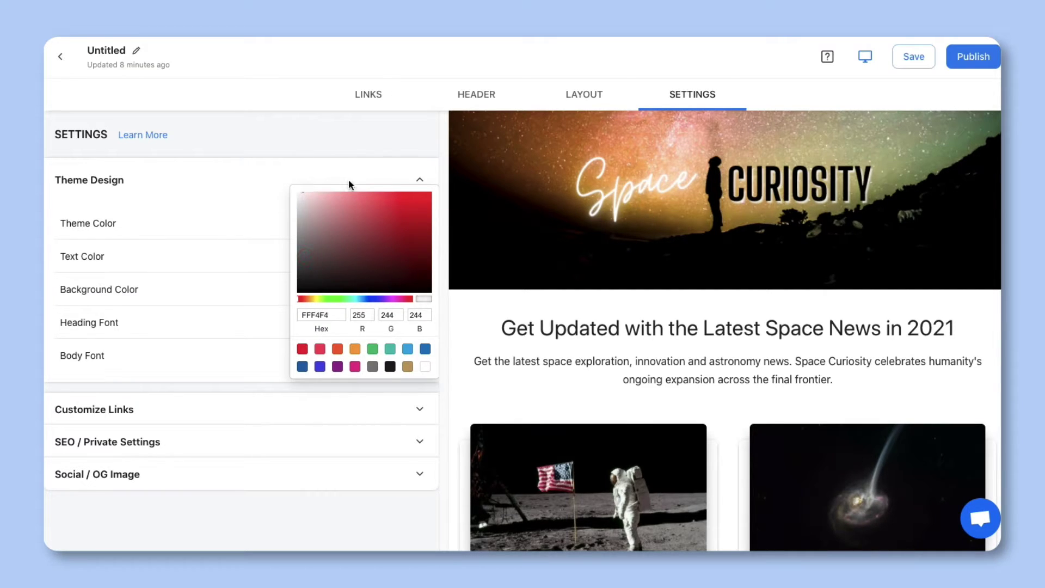
pyautogui.click(398, 172)
pyautogui.click(414, 294)
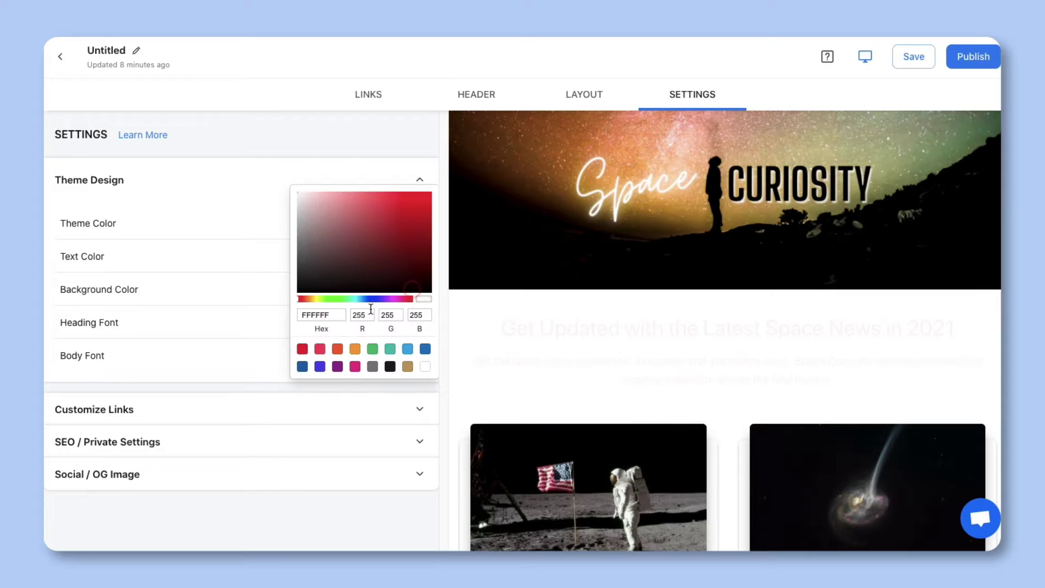
pyautogui.moveTo(305, 275); pyautogui.dragTo(298, 303)
pyautogui.click(442, 237)
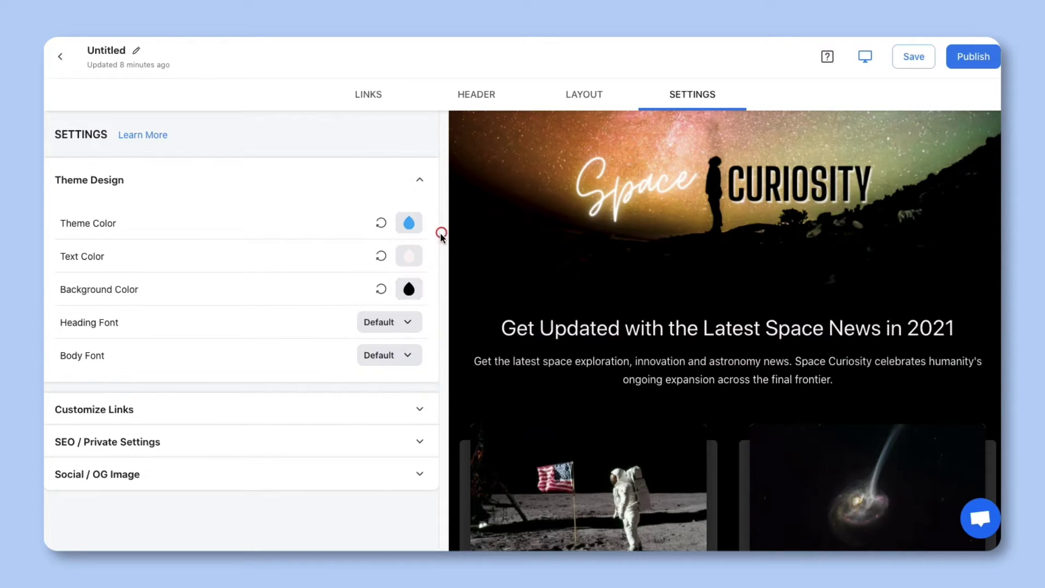
# Step: Set the heading font to Montserrat and the body font to Roboto, and check both in the post preview
pyautogui.click(400, 321)
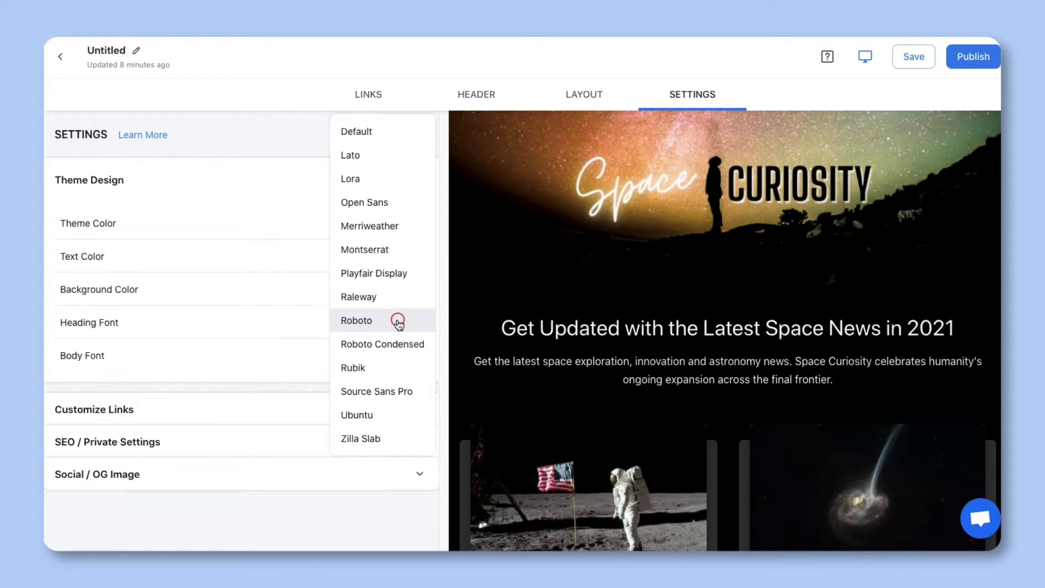
pyautogui.click(403, 247)
pyautogui.click(396, 355)
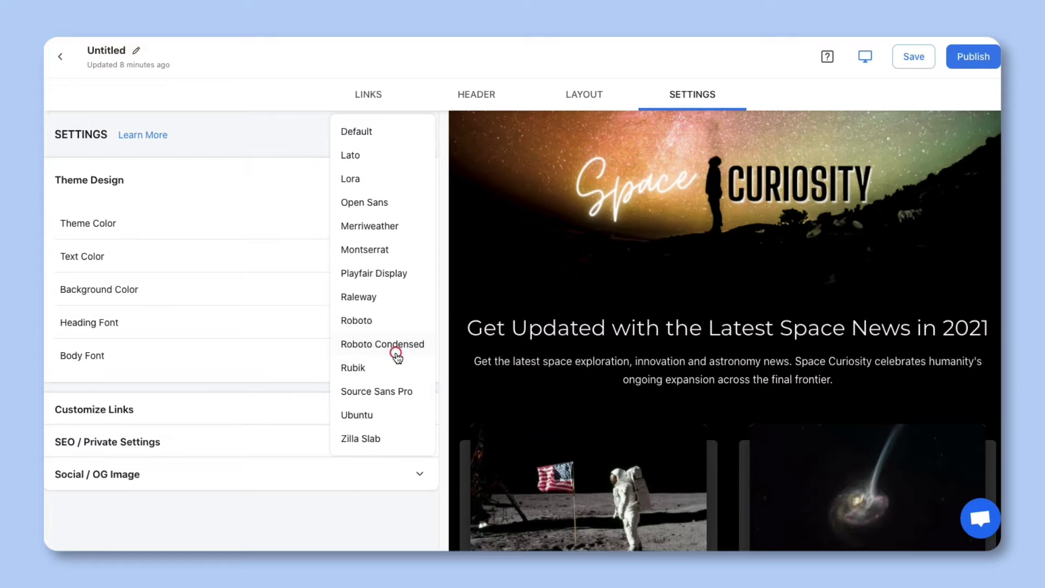
pyautogui.click(400, 322)
pyautogui.scroll(-5, 457, 345)
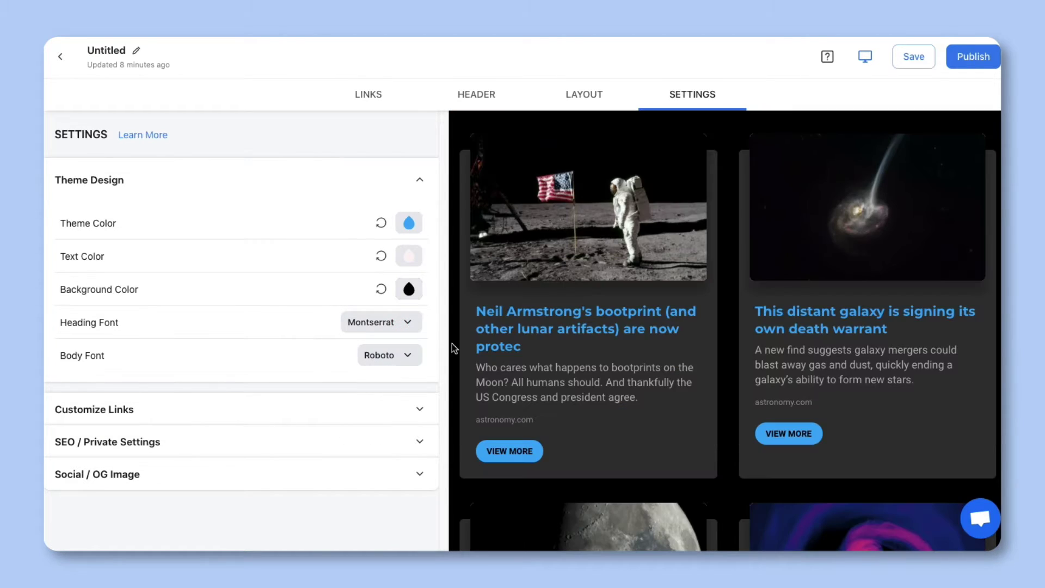
# Step: Customize the links so that their button text reads READ MORE
pyautogui.click(427, 409)
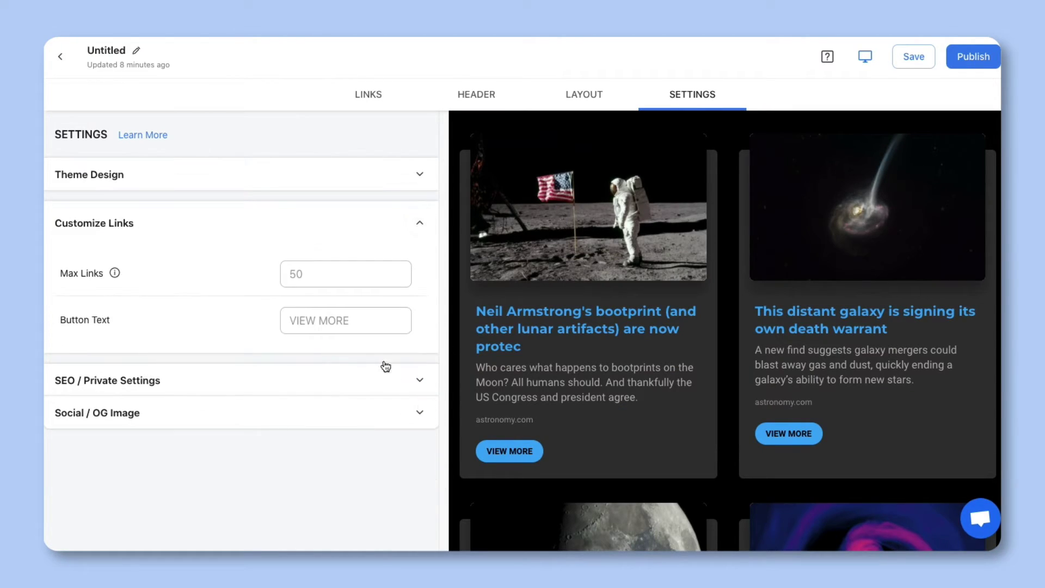
pyautogui.click(365, 323)
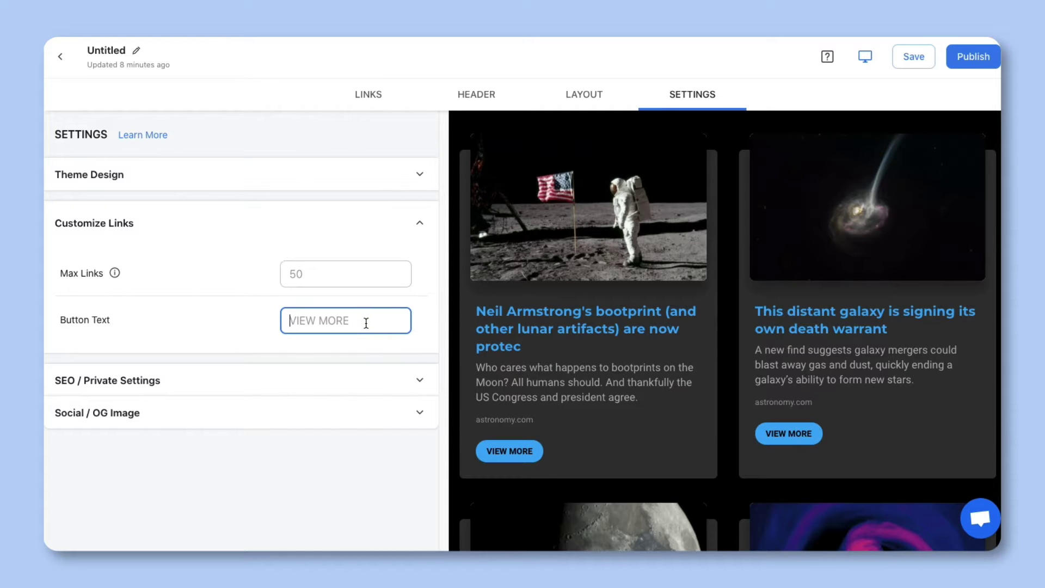
pyautogui.write('READ')
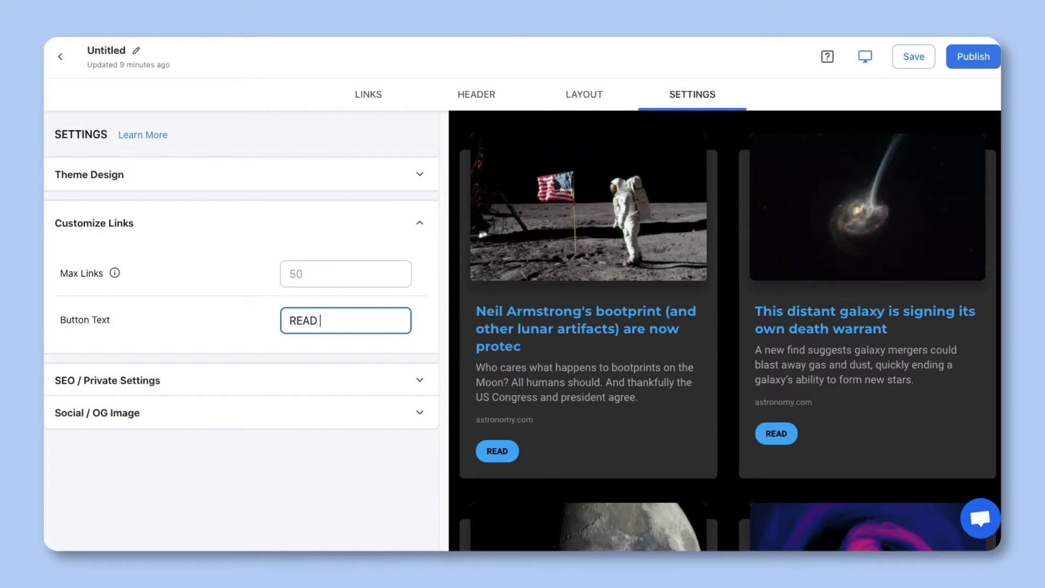
pyautogui.write(' MORE')
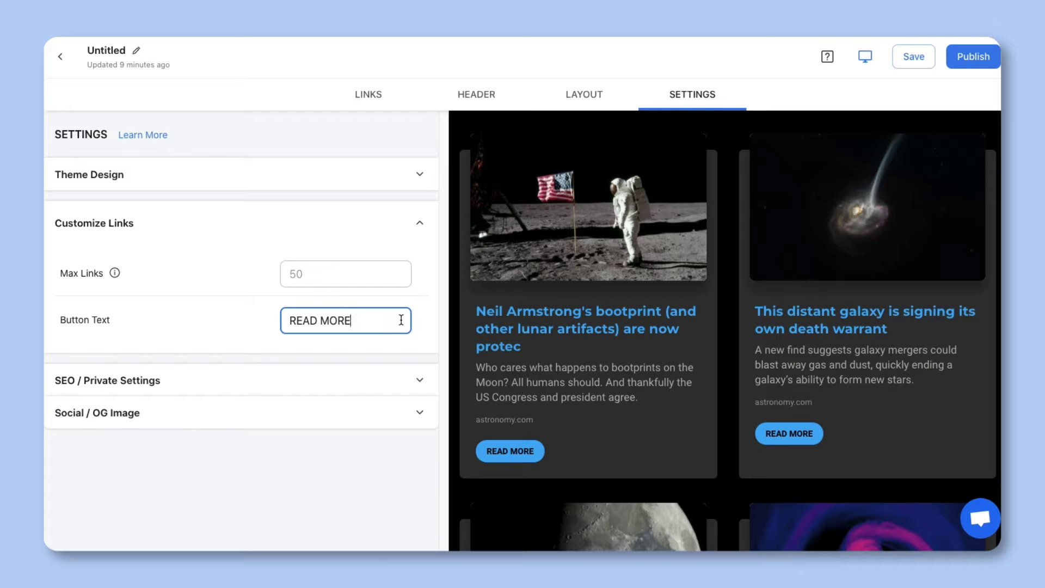
pyautogui.click(420, 224)
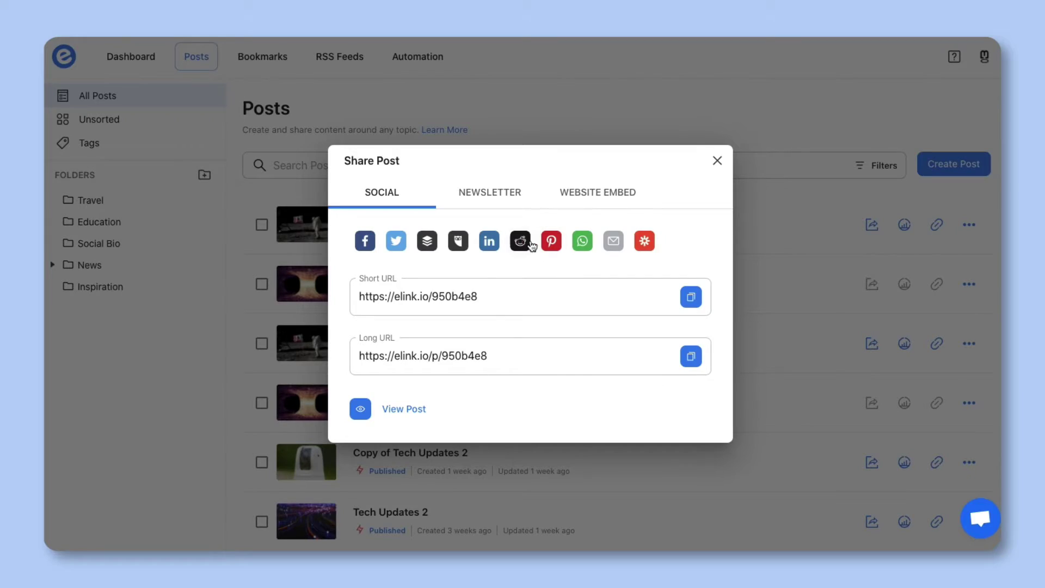
# Step: Choose the Gmail newsletter export for sharing the post and copy its HTML code to the clipboard
pyautogui.click(503, 194)
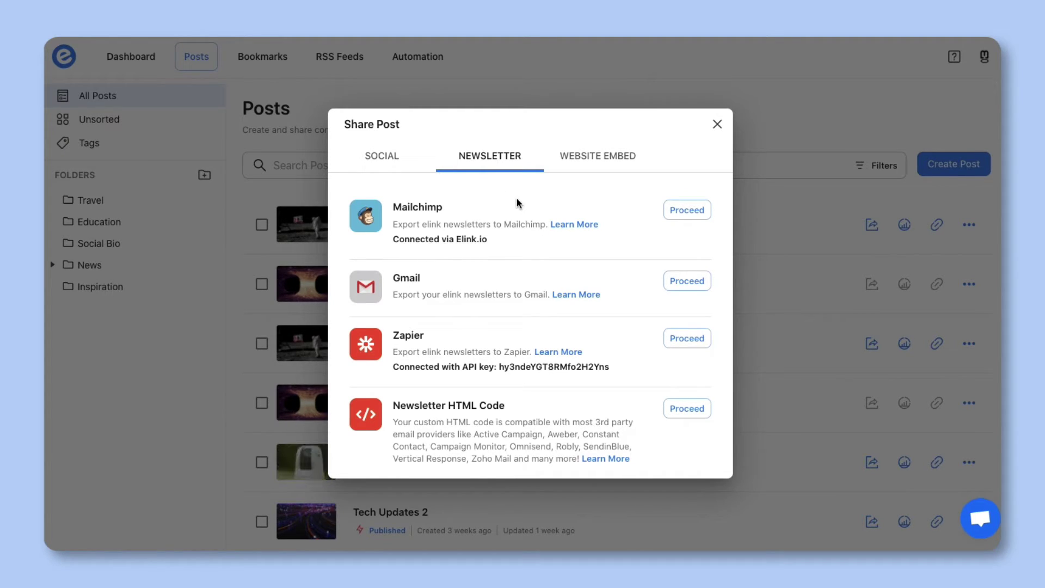
pyautogui.click(670, 279)
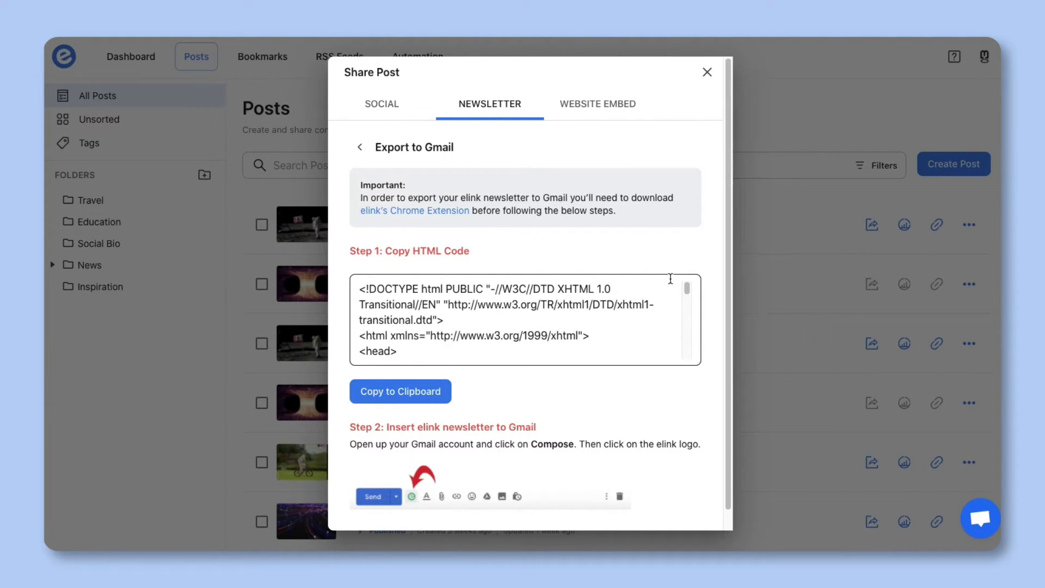
pyautogui.click(648, 349)
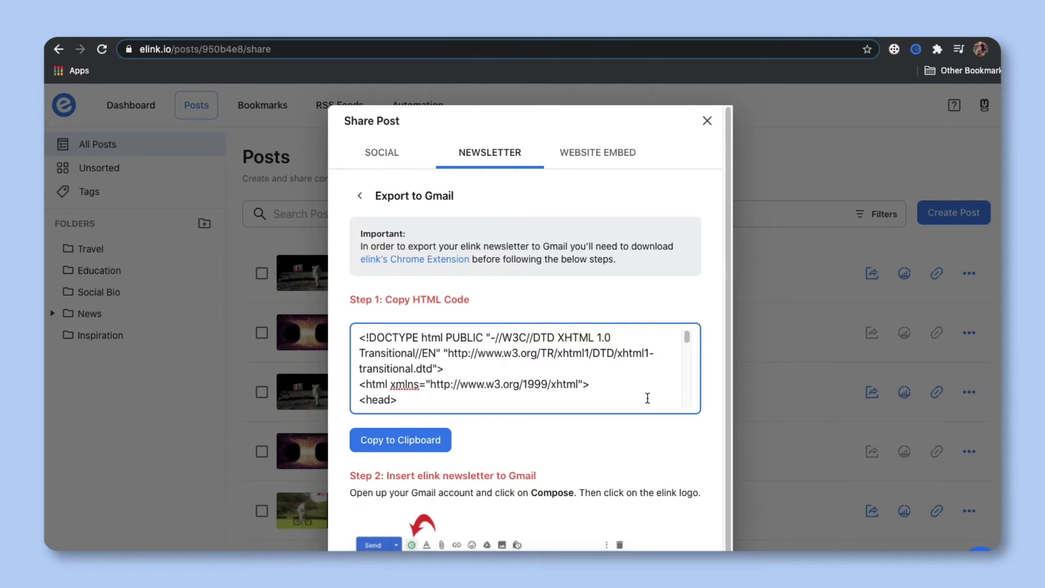
pyautogui.click(430, 445)
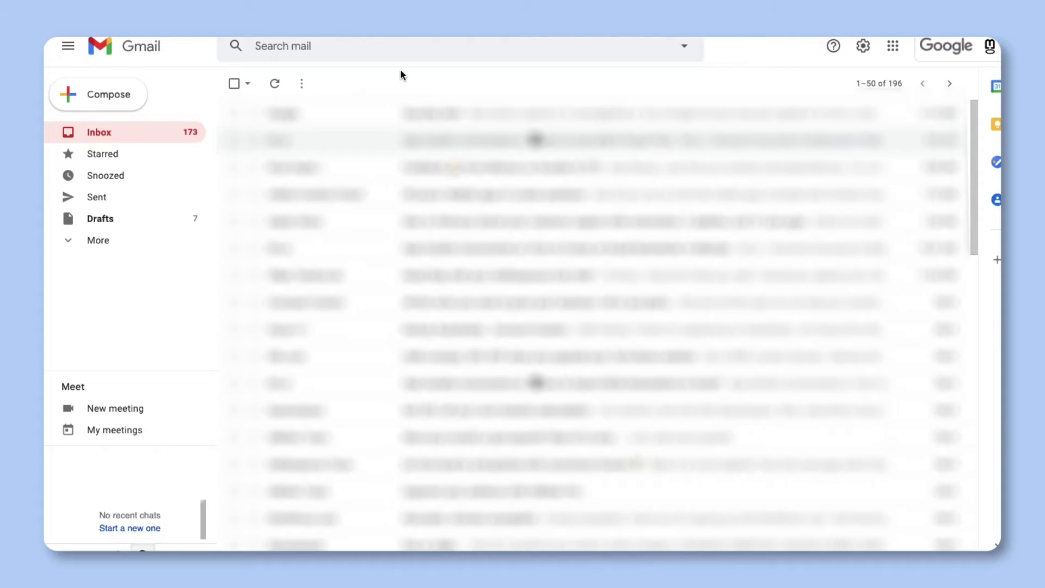
# Step: Compose a new message in Gmail, insert the copied elink newsletter into it and look it over
pyautogui.click(119, 101)
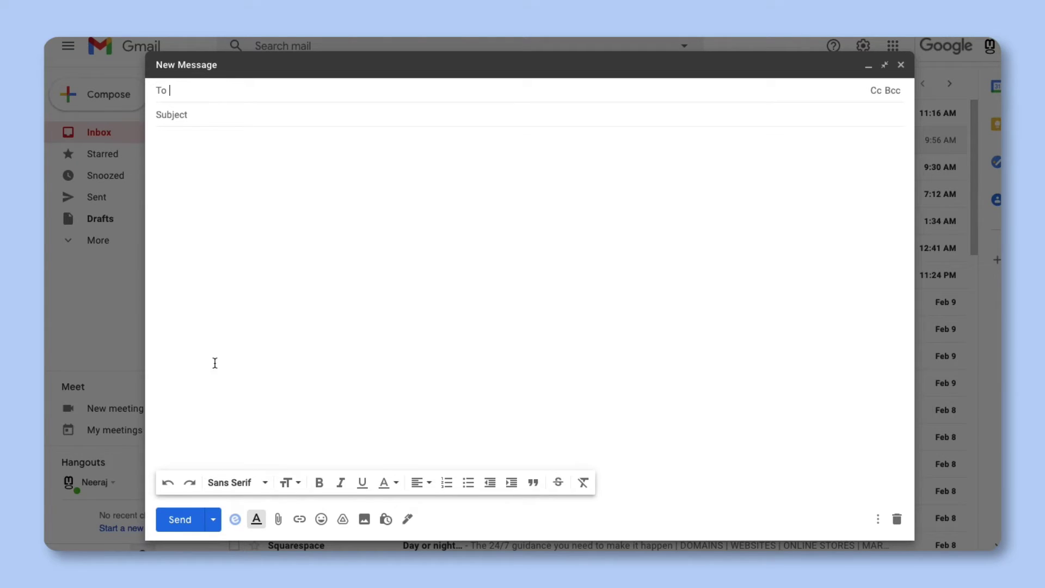
pyautogui.click(235, 519)
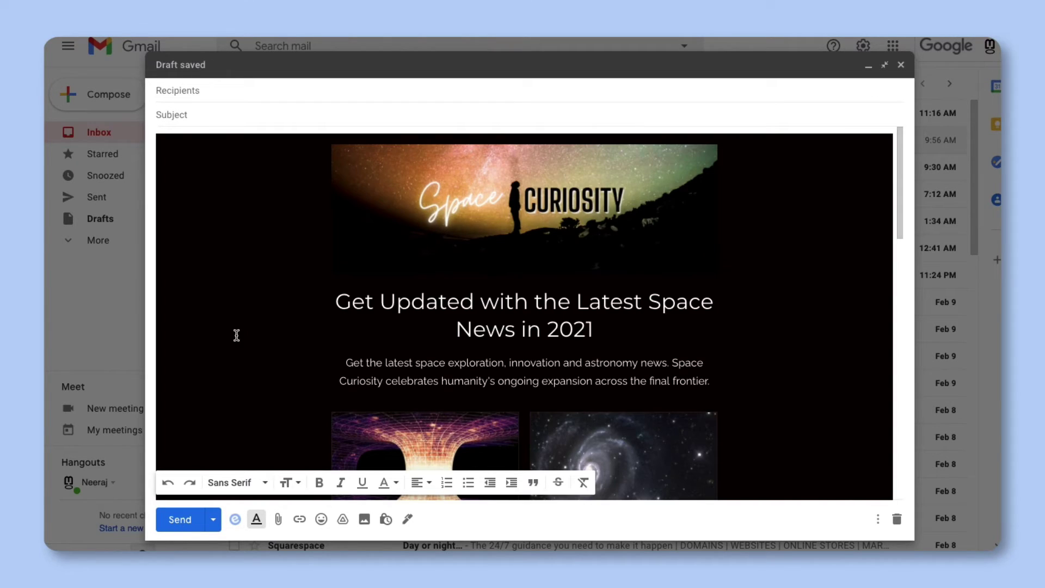
pyautogui.scroll(-15, 236, 335)
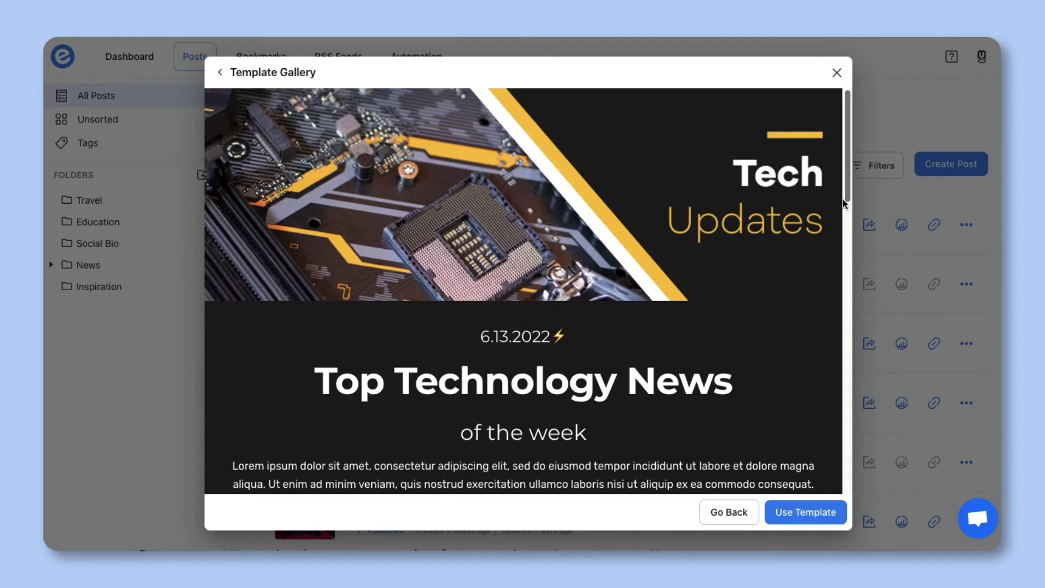
# Step: Look through the gallery previews of the Tech Updates, speaker sign-up and Supercars For Sale templates
pyautogui.scroll(-7, 841, 210)
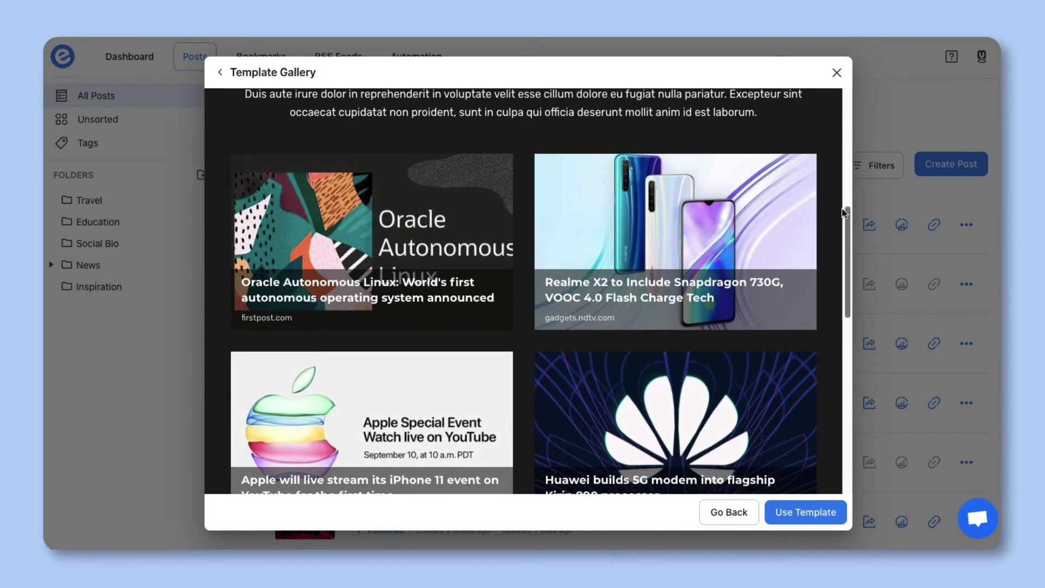
pyautogui.scroll(7, 827, 154)
pyautogui.scroll(-6, 825, 163)
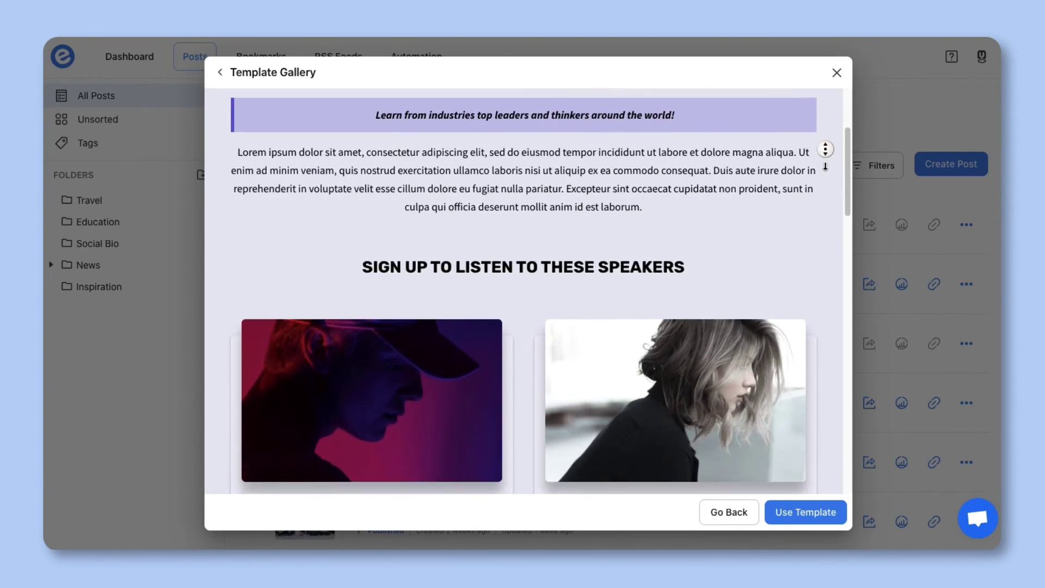
pyautogui.scroll(-12, 825, 166)
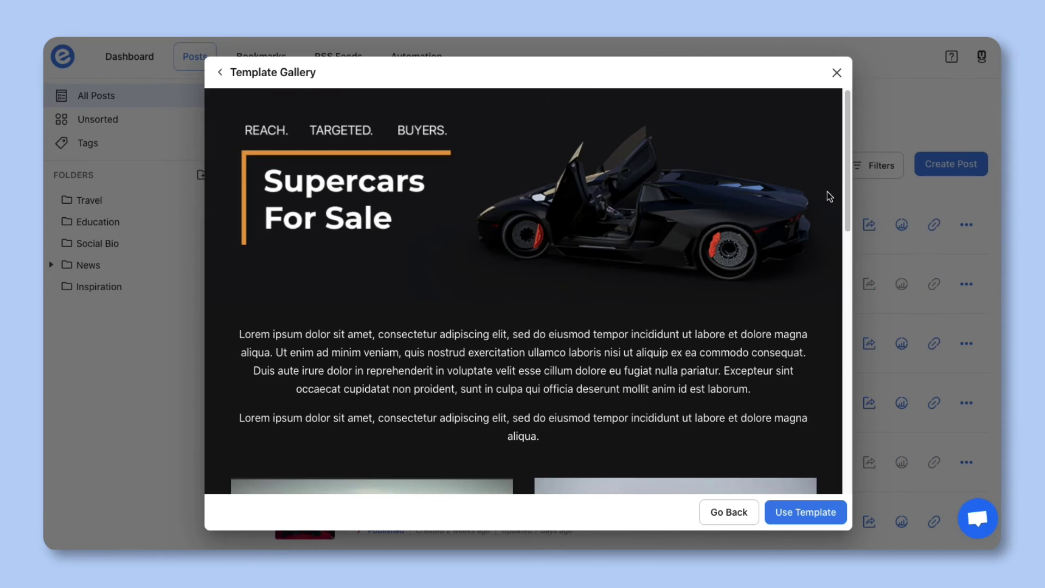
pyautogui.scroll(-7, 831, 207)
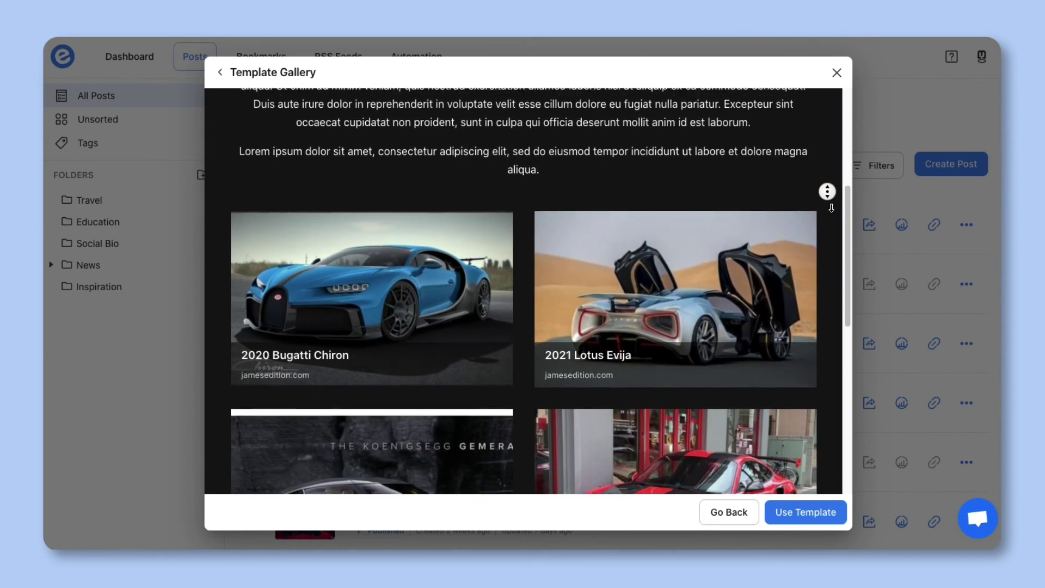
pyautogui.scroll(-10, 831, 208)
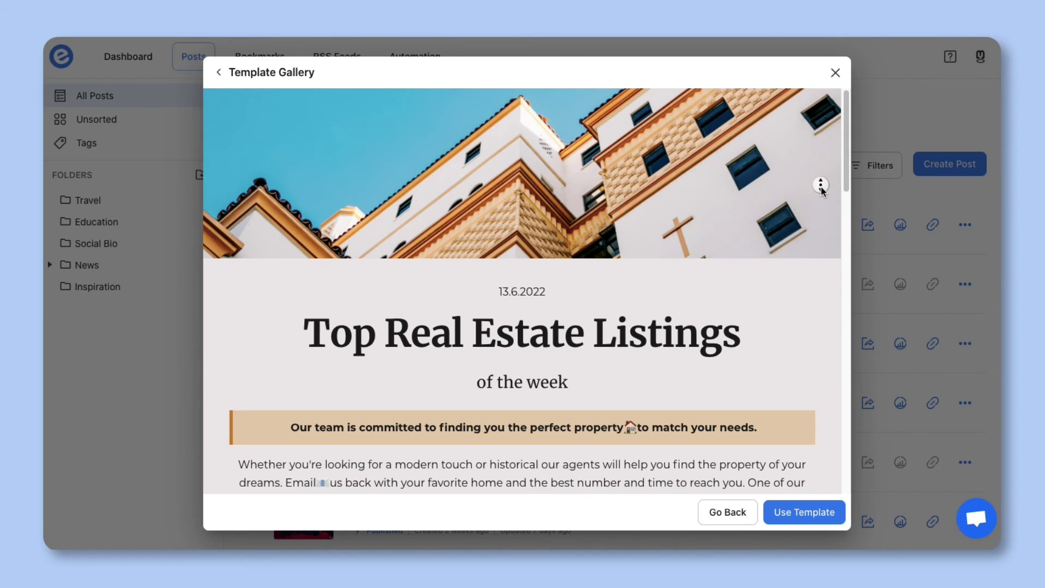
# Step: Examine the template previews for real estate listings, training videos, herbal tea research and physics resources
pyautogui.scroll(-6, 823, 190)
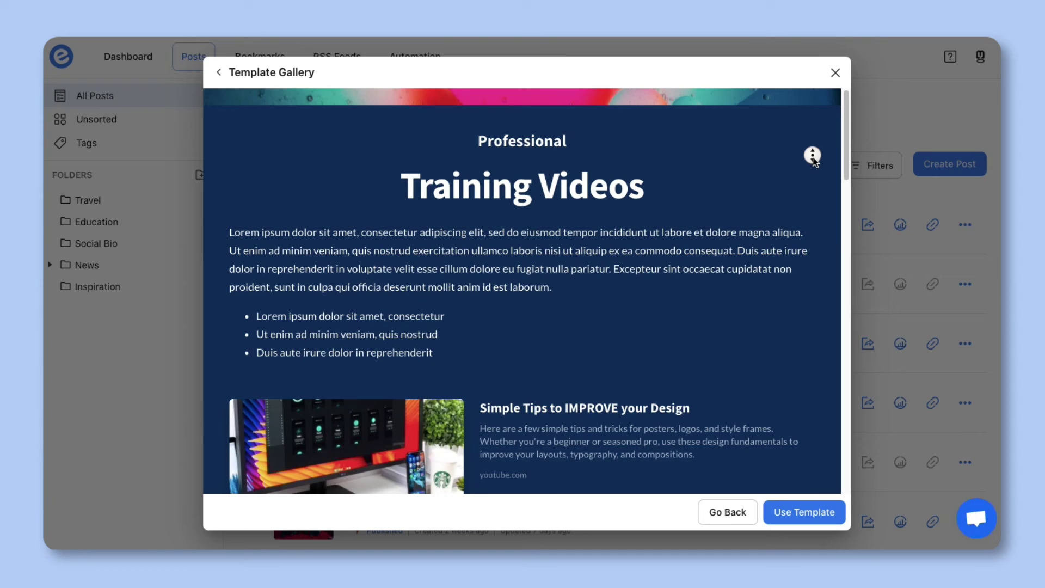
pyautogui.scroll(-6, 812, 155)
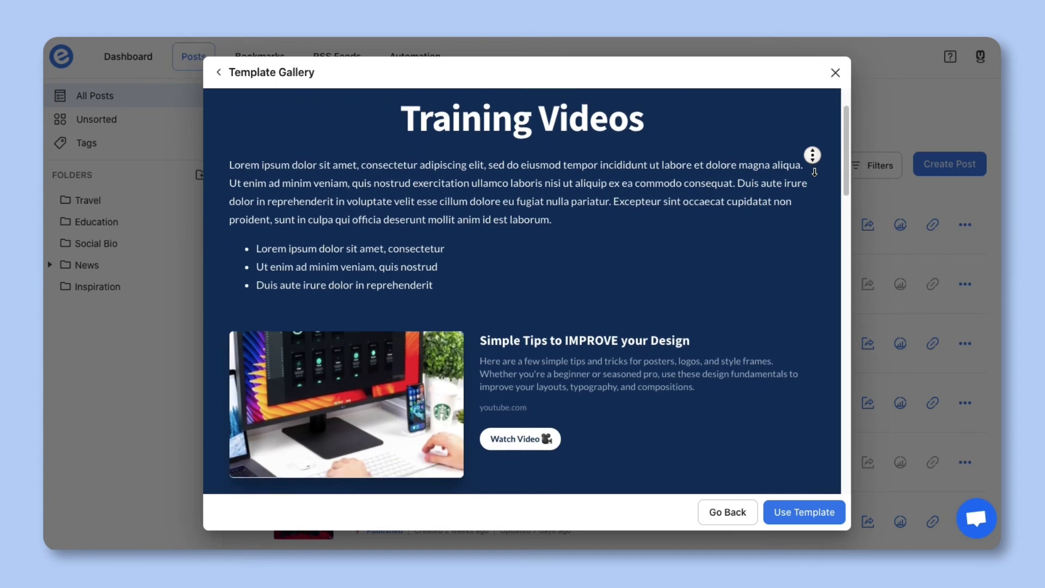
pyautogui.scroll(-2, 814, 173)
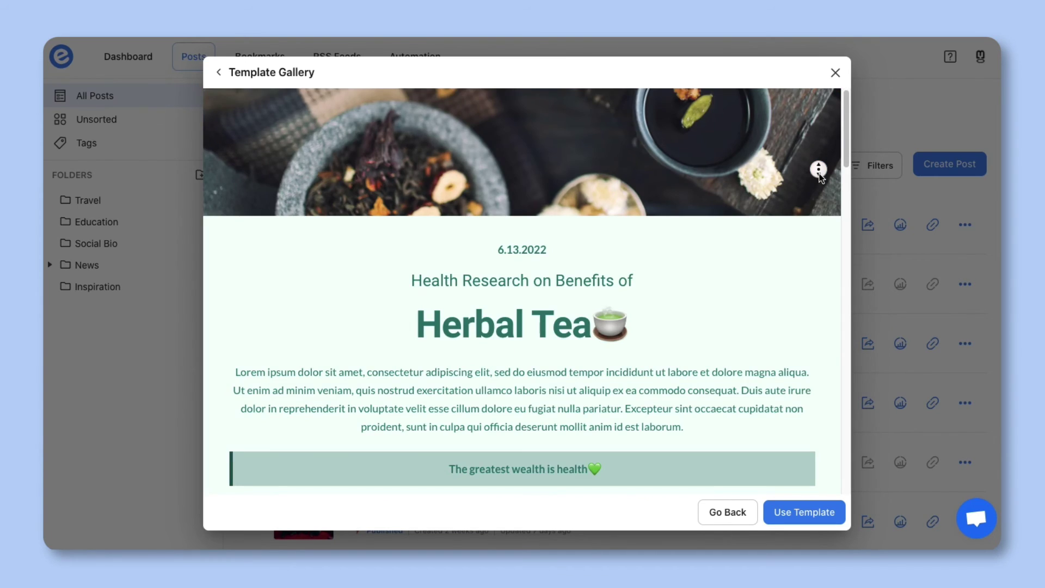
pyautogui.scroll(-5, 818, 170)
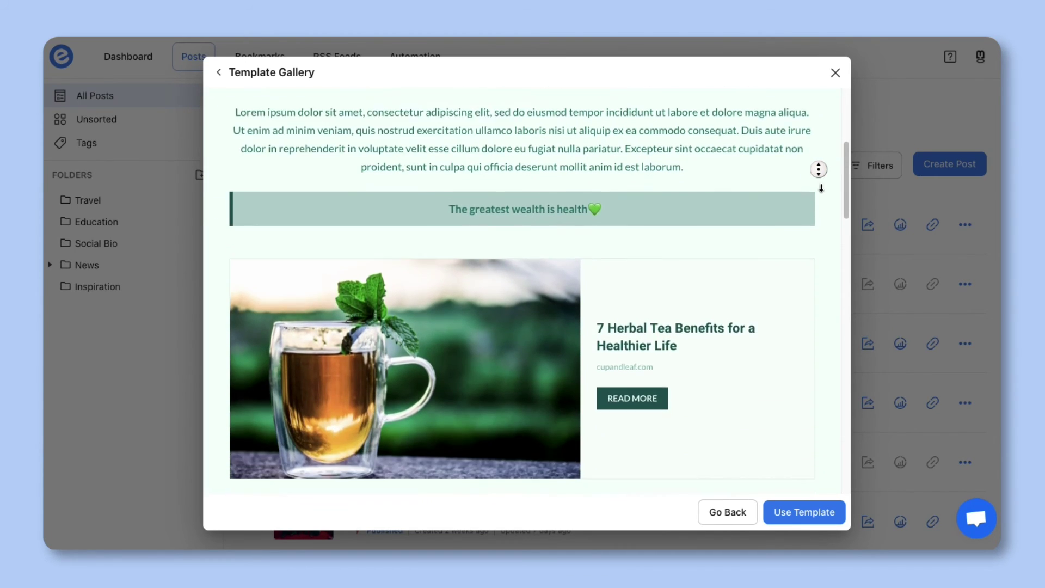
pyautogui.scroll(-5, 818, 169)
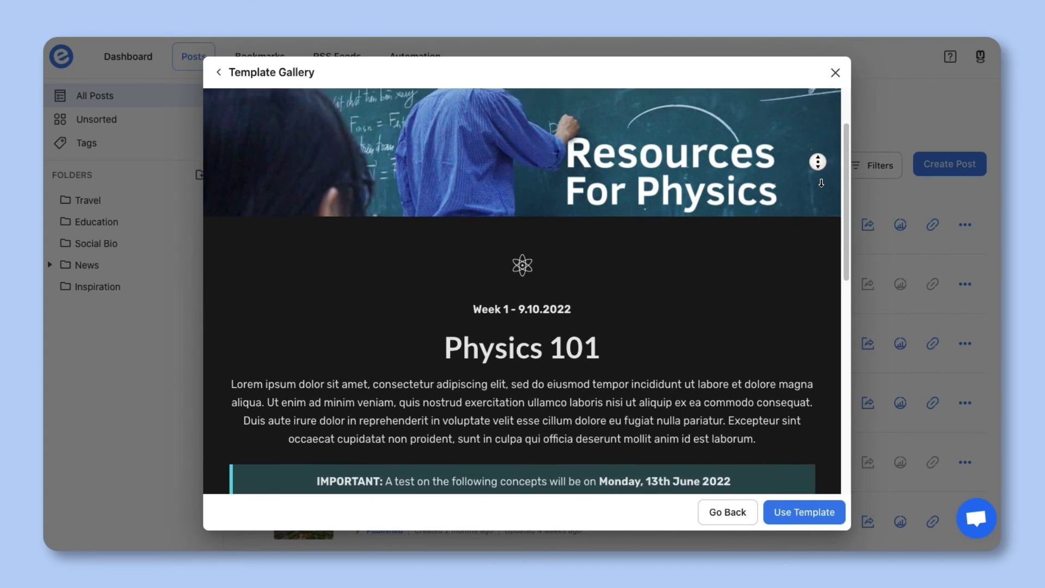
pyautogui.scroll(-10, 822, 183)
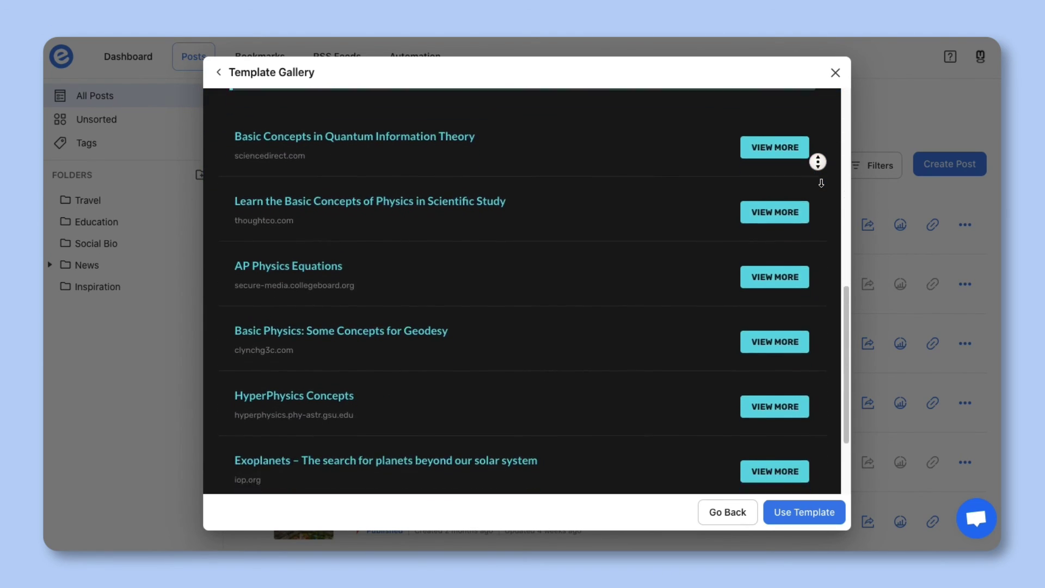
pyautogui.scroll(-3, 821, 183)
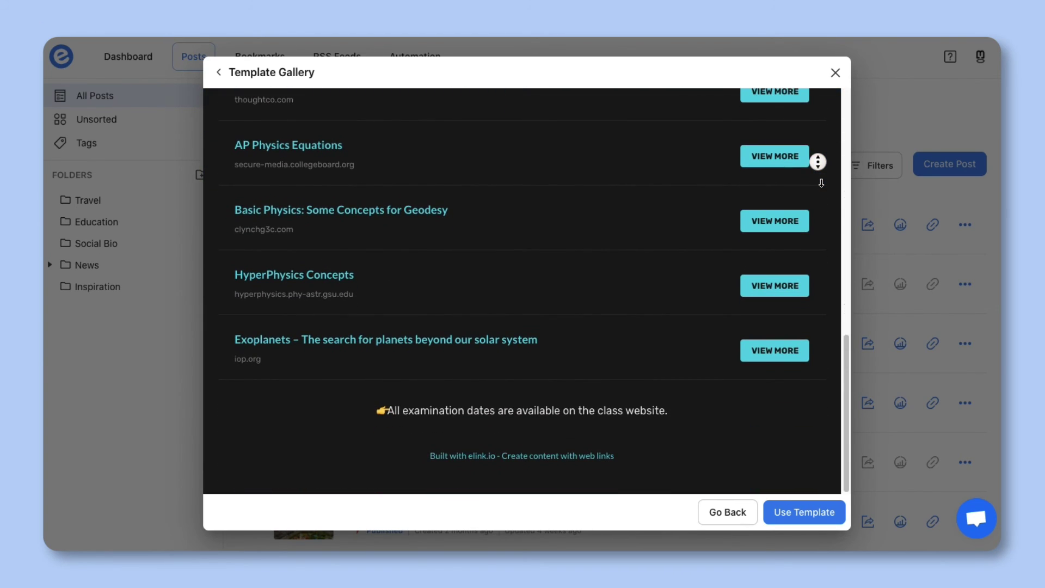